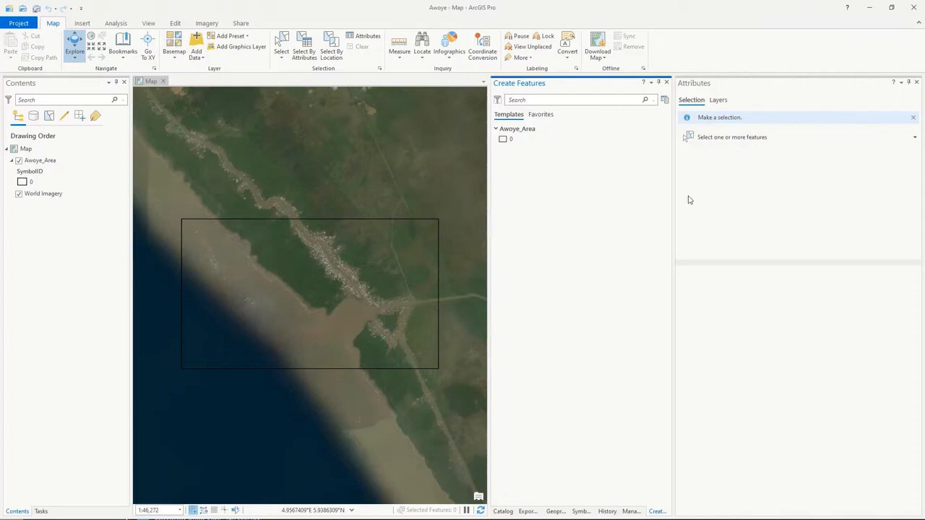
Step: Browse the project catalog to the Awoye Imagery folder and expand its 1991 subfolder
left_click(502, 511)
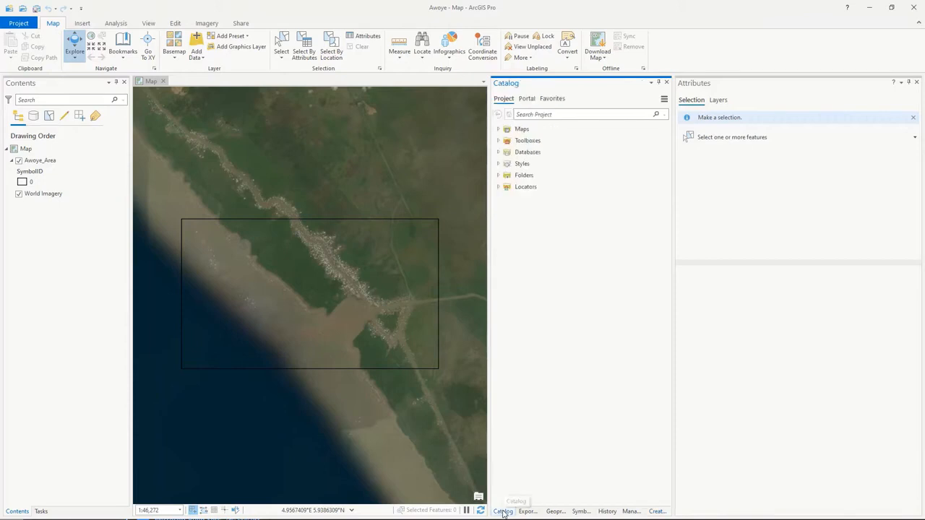
left_click(498, 152)
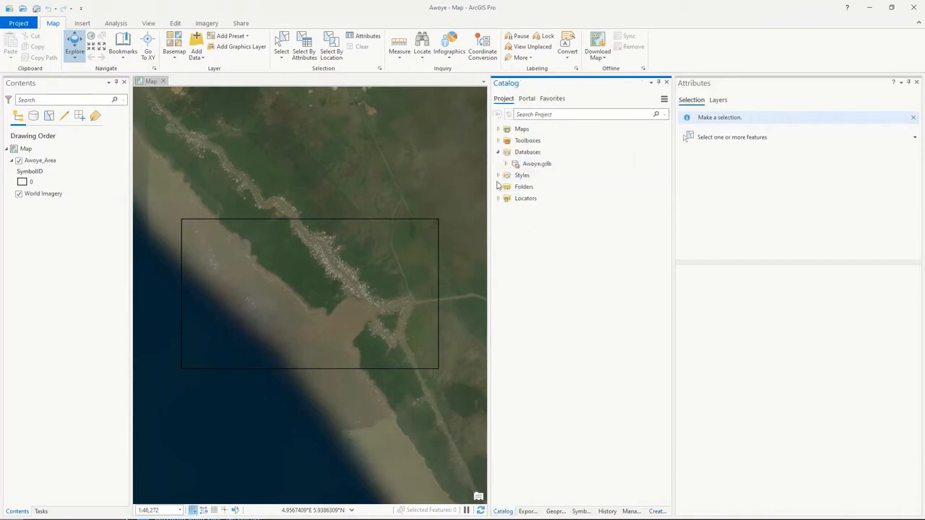
left_click(498, 187)
left_click(507, 200)
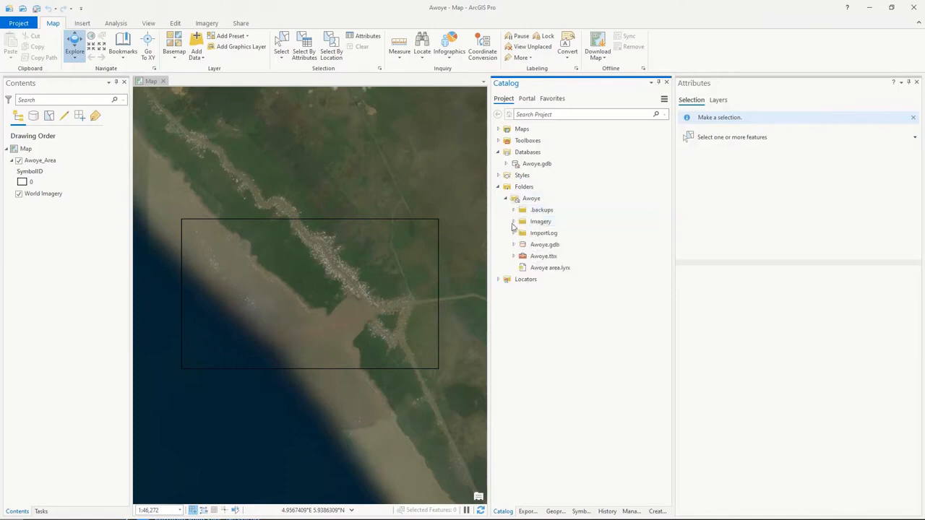
left_click(513, 221)
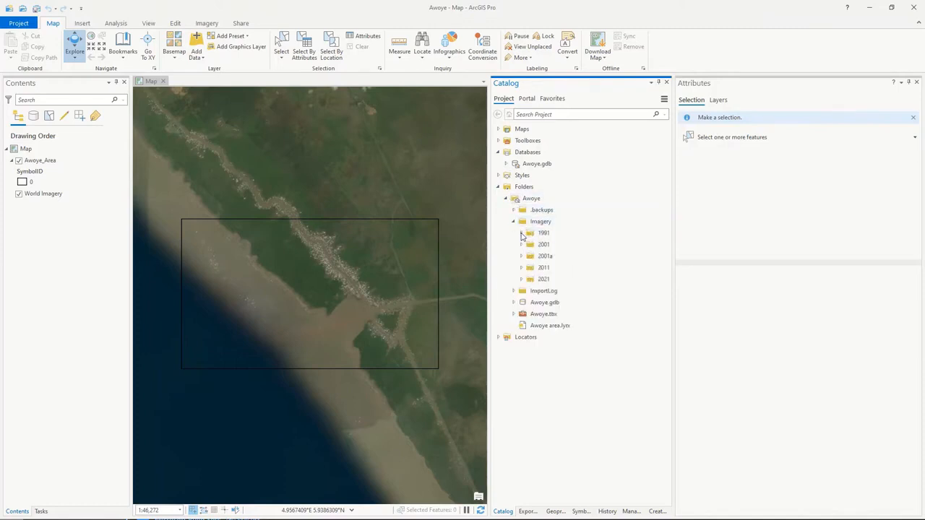
left_click(521, 233)
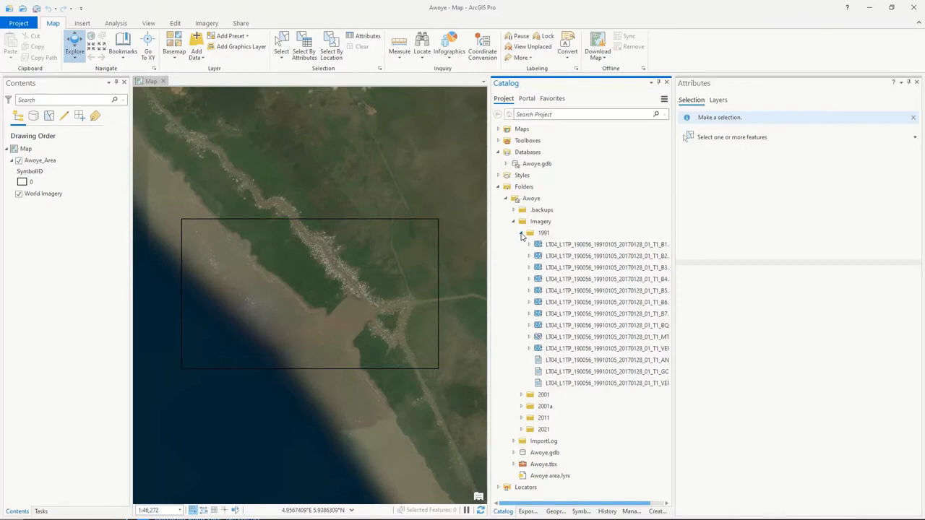
left_click(568, 249)
left_click(562, 258, "shift")
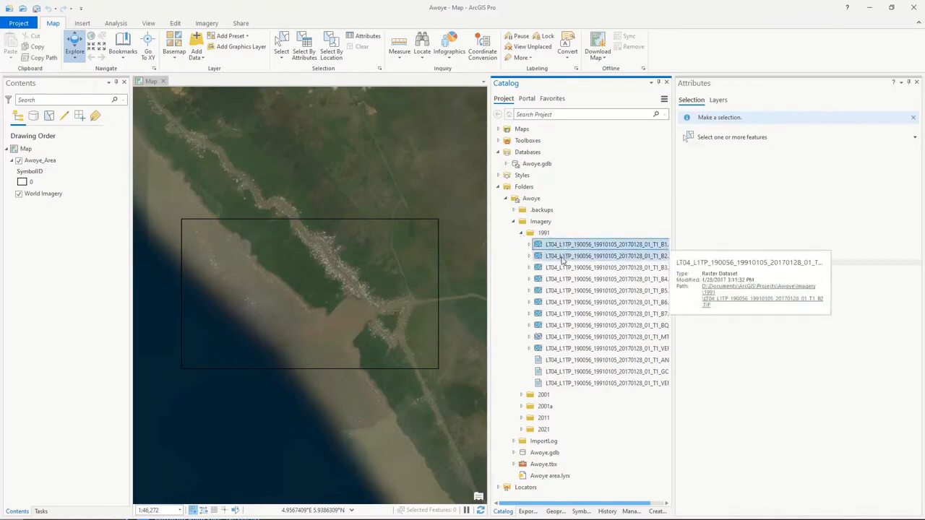
left_click(544, 233)
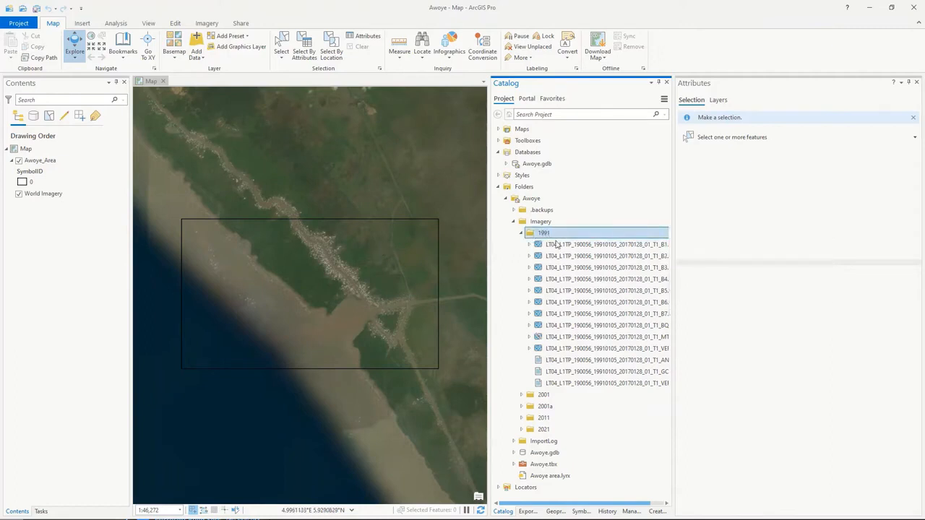
Step: Add the 1991 Landsat rasters B1 to B7, BQA and VER to the map, leaving out the MTL product, and collapse the 1991 folder
left_click(556, 245)
left_click(557, 257, "shift")
left_click(560, 268, "shift")
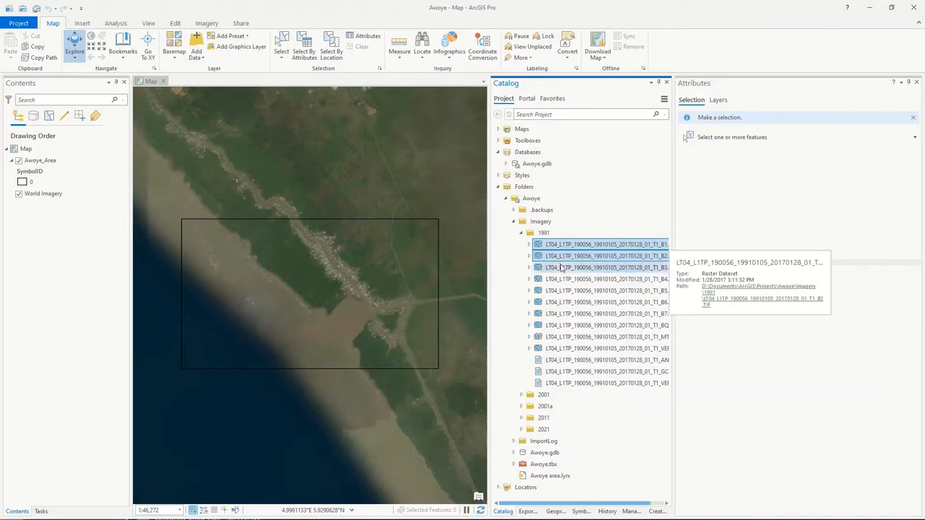
left_click(560, 280, "shift")
left_click(560, 291, "shift")
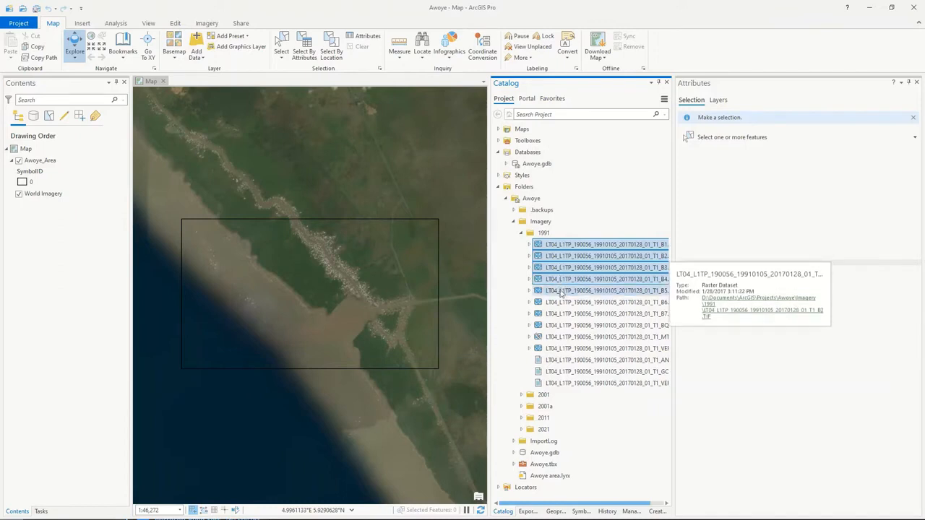
left_click(561, 302, "shift")
left_click(560, 315, "shift")
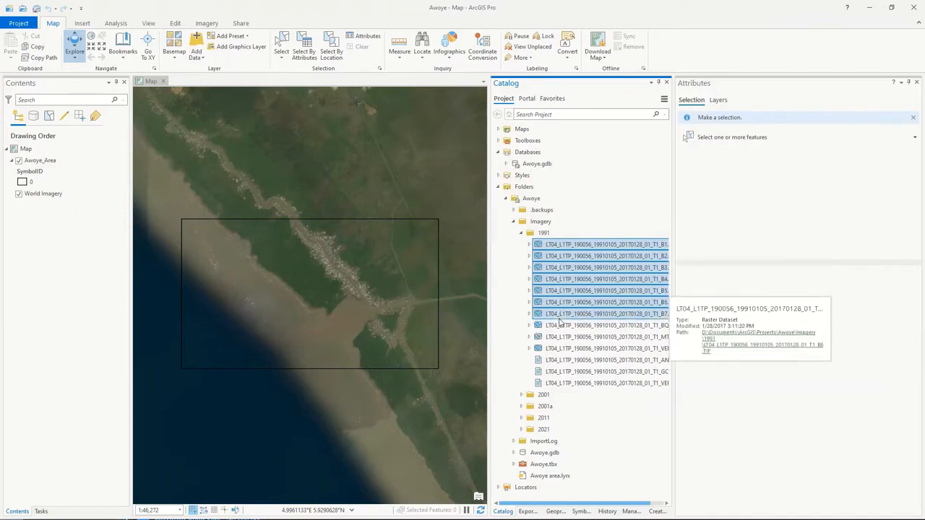
left_click(560, 325, "shift")
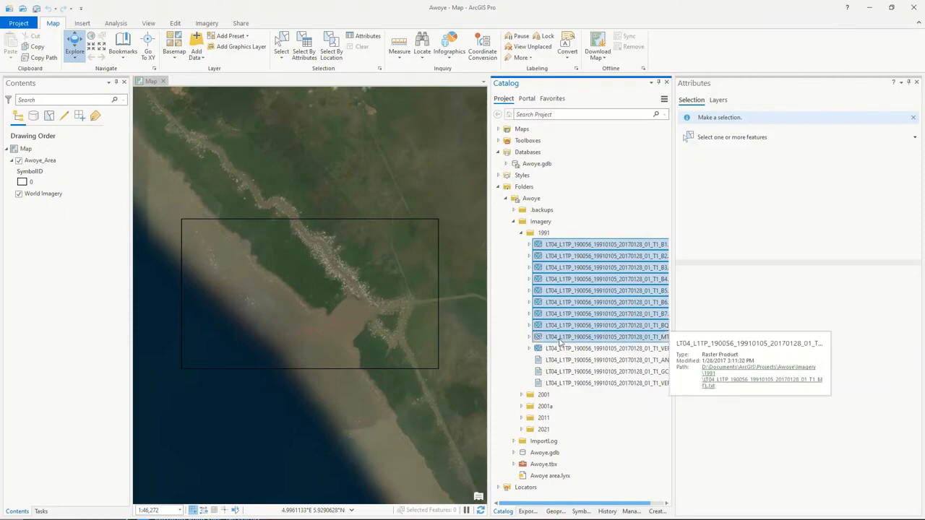
left_click(560, 349, "ctrl")
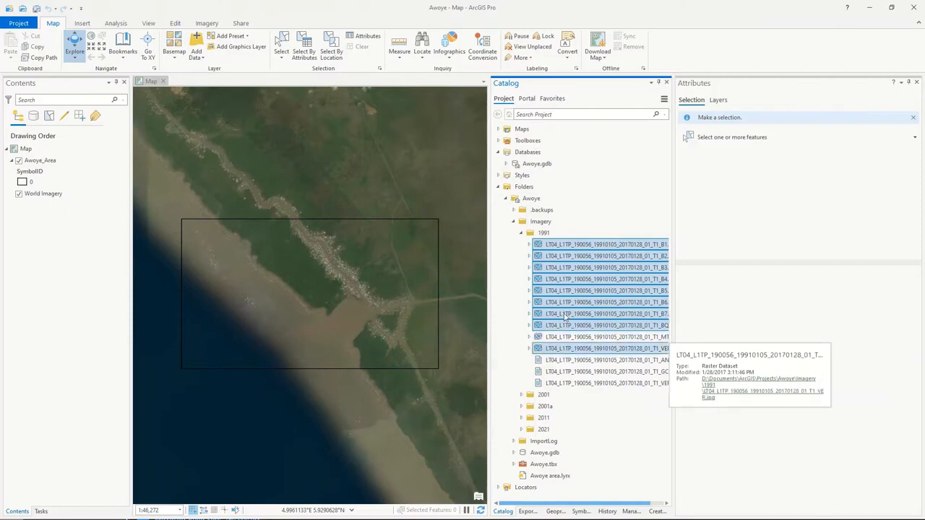
left_click_drag(588, 302, 389, 308)
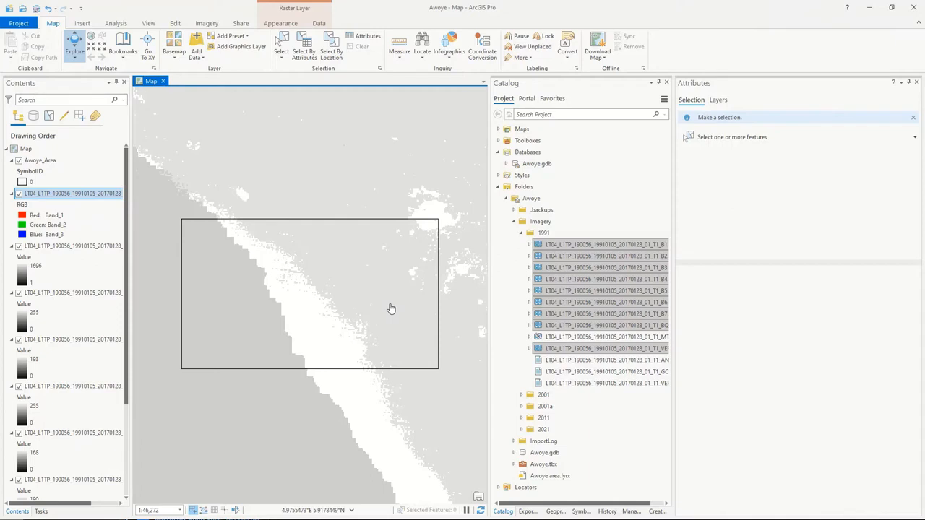
left_click(521, 232)
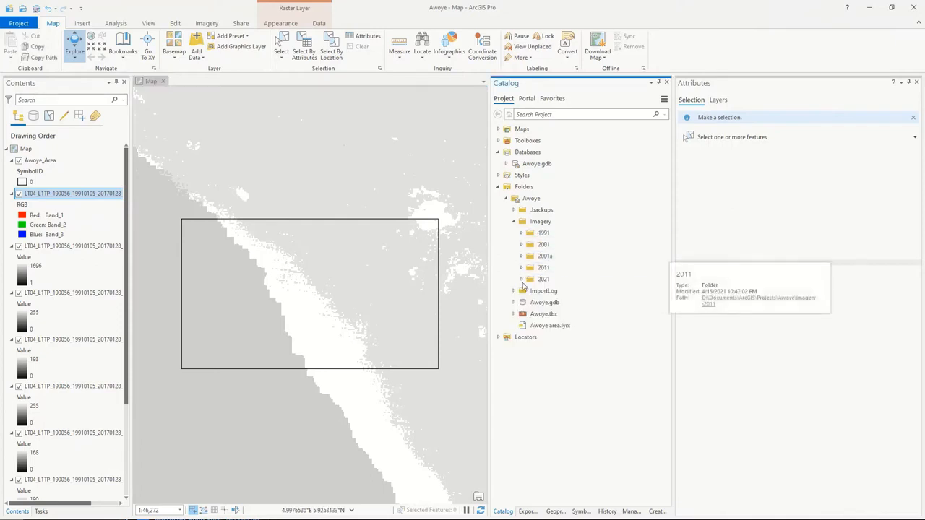
Step: Collapse the legends of all the 1991 Landsat layers in the drawing order
left_click(11, 196)
left_click(11, 195)
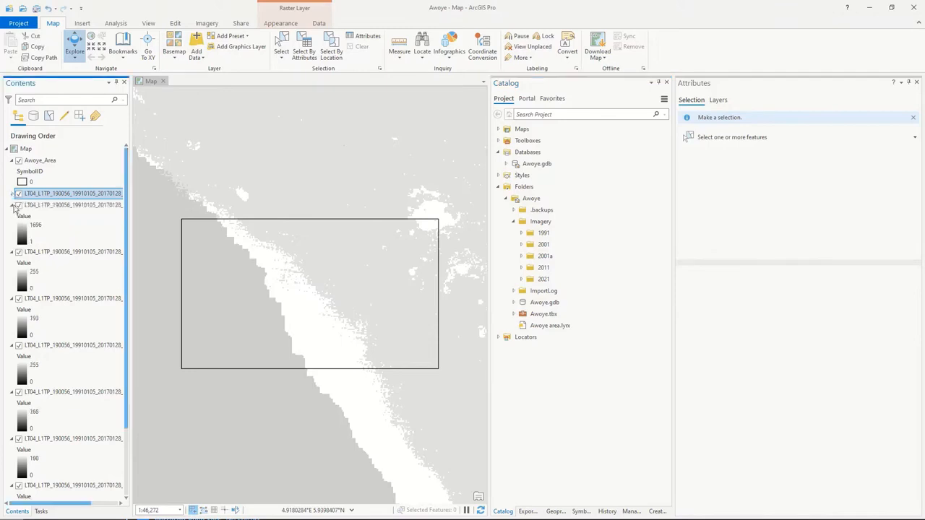
left_click(13, 207)
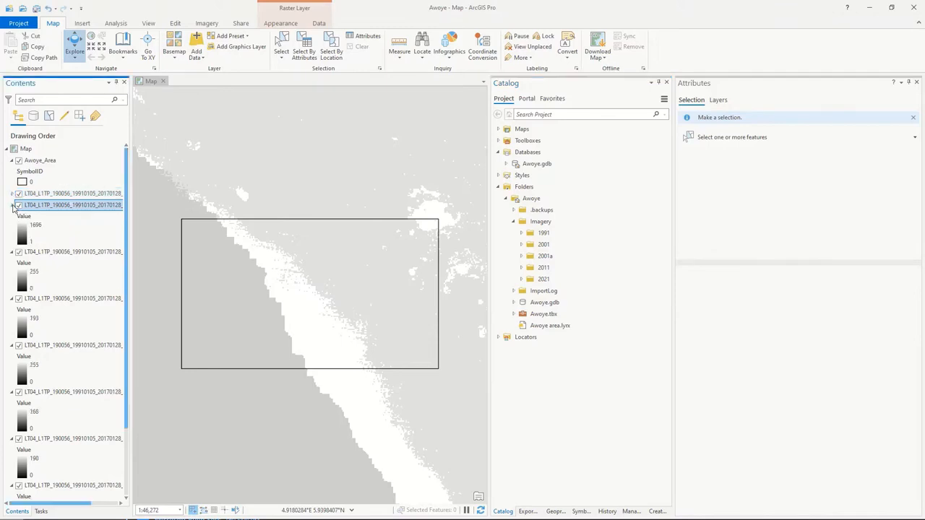
left_click(12, 205)
left_click(12, 218)
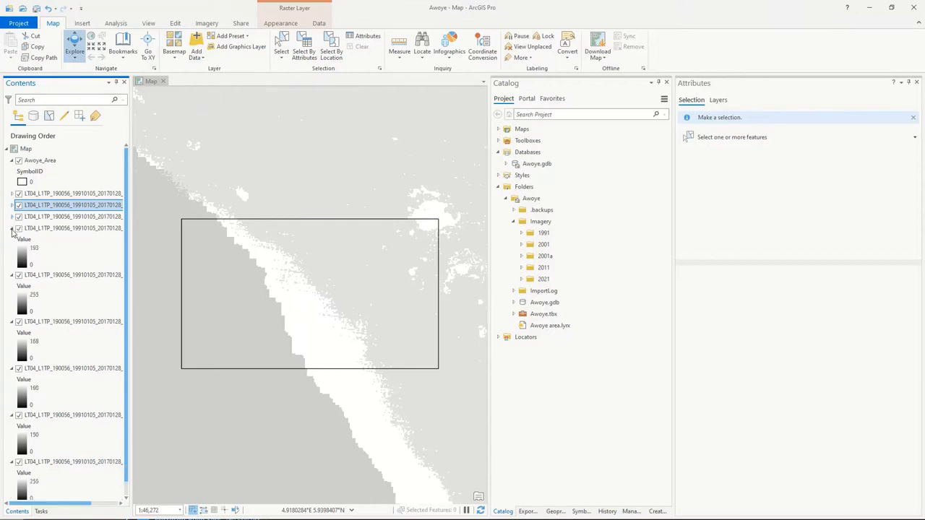
left_click(13, 229)
left_click(12, 240)
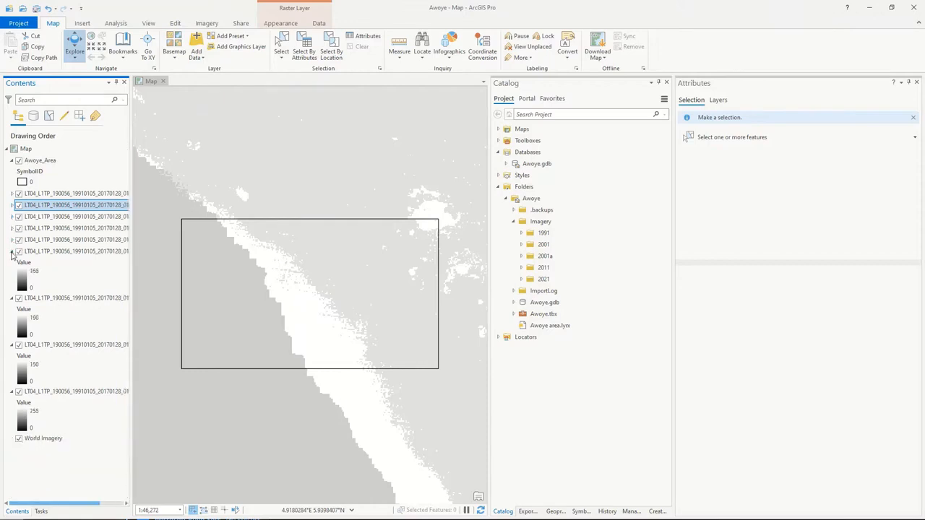
left_click(12, 251)
left_click(12, 263)
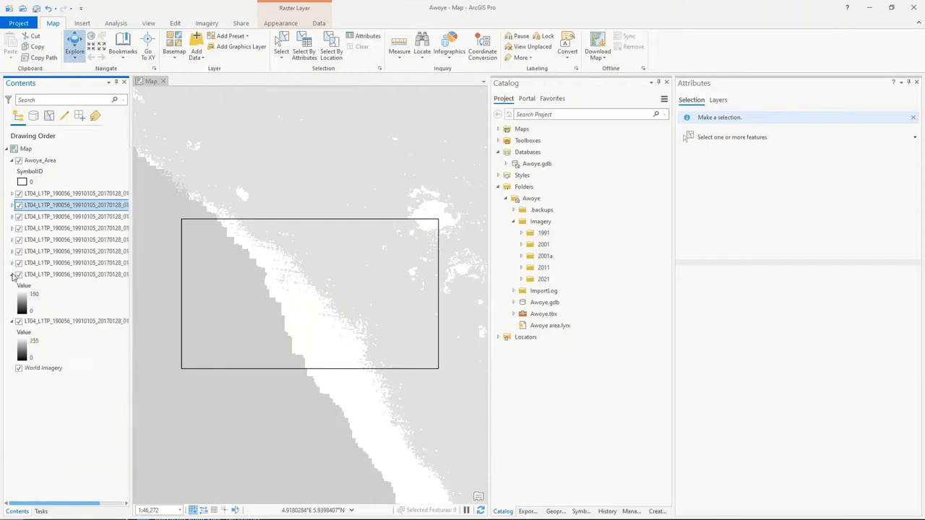
left_click(13, 275)
left_click(12, 287)
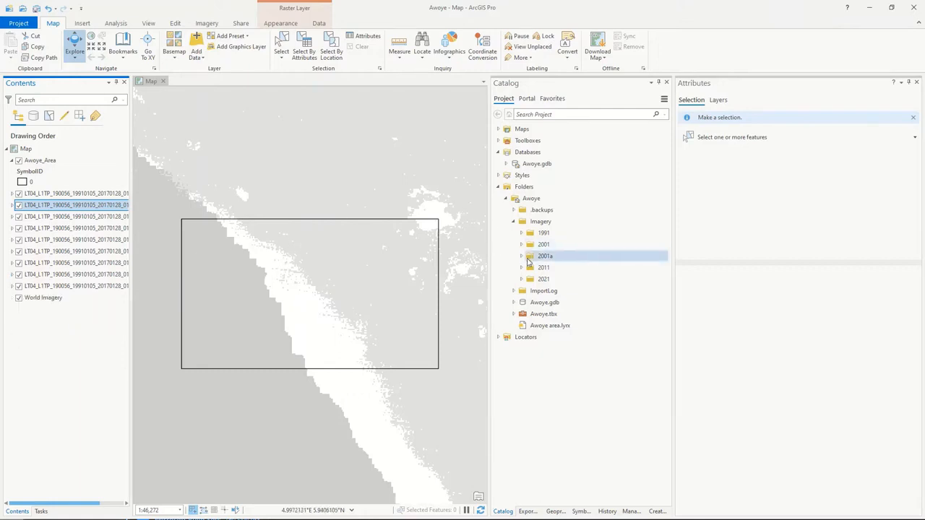
Step: Expand the 2011 and 2021 imagery folders and examine the Landsat files they contain
left_click(521, 268)
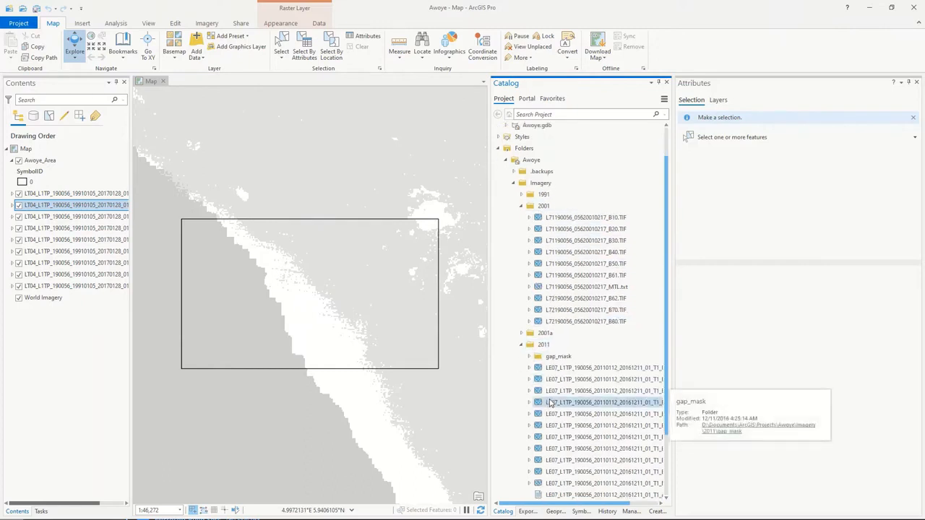
scroll(549, 412, "down", 3)
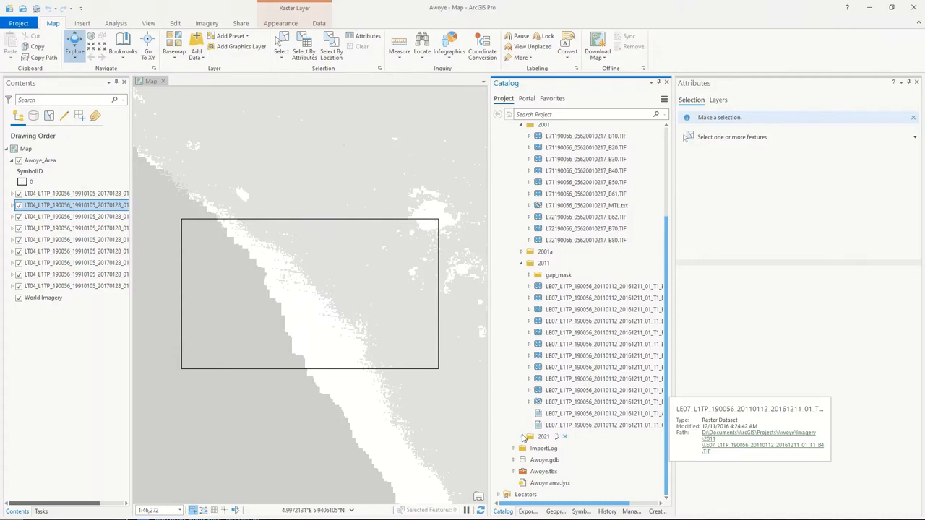
left_click(522, 437)
scroll(550, 432, "up", 2)
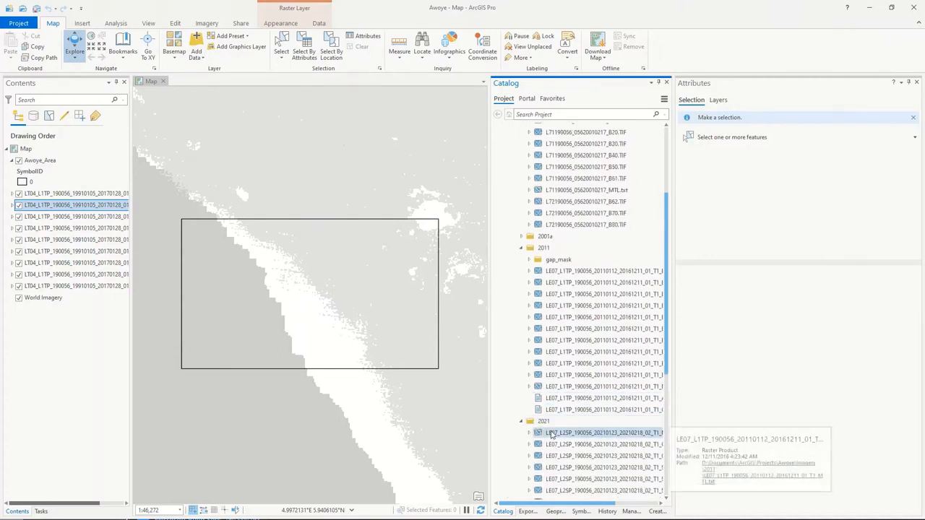
scroll(551, 434, "down", 3)
scroll(551, 433, "down", 2)
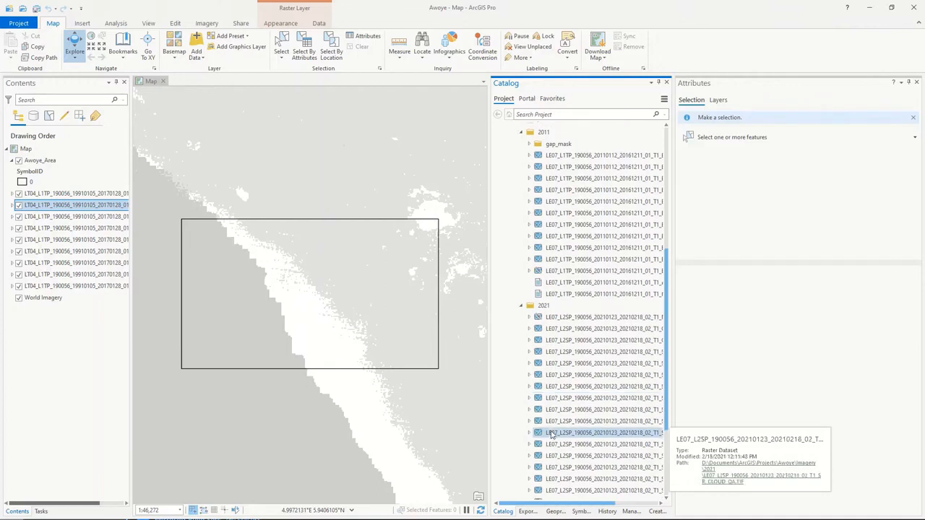
scroll(550, 432, "down", 3)
scroll(550, 432, "down", 1)
scroll(550, 432, "up", 3)
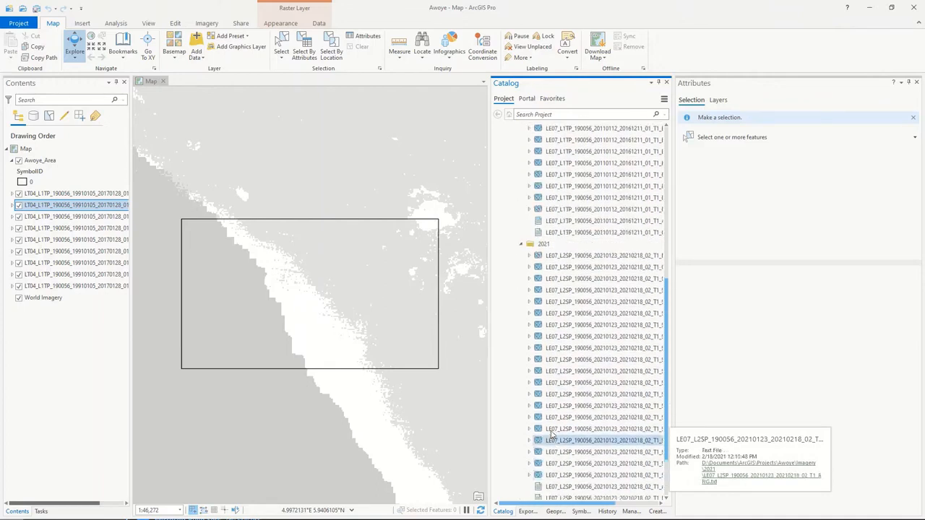
scroll(551, 432, "up", 1)
scroll(551, 432, "up", 3)
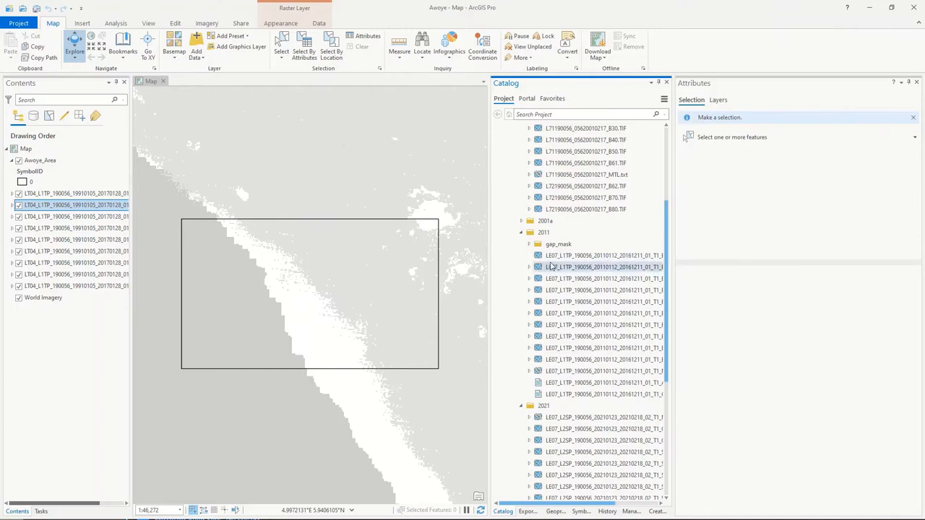
Step: Add the first two Landsat band rasters from the 2011 folder to the map
double_click(563, 258)
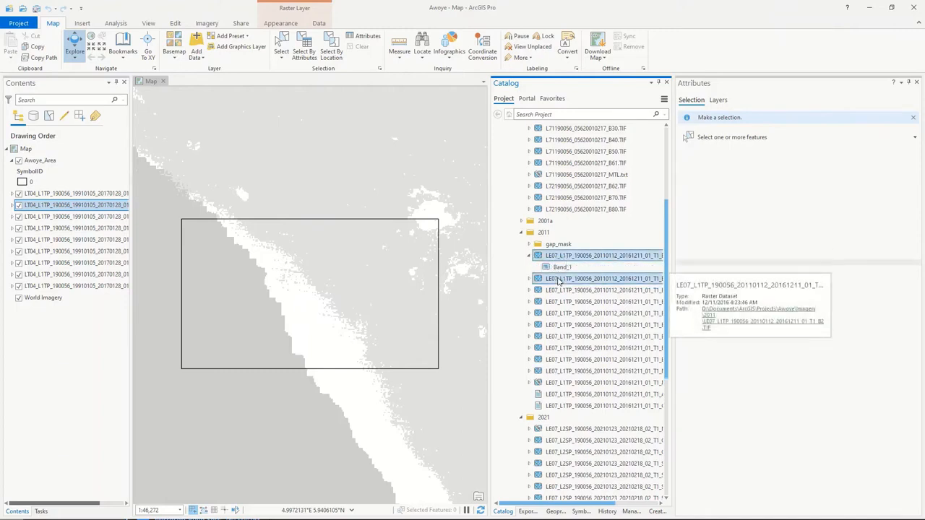
left_click(557, 280)
left_click_drag(584, 257, 405, 271)
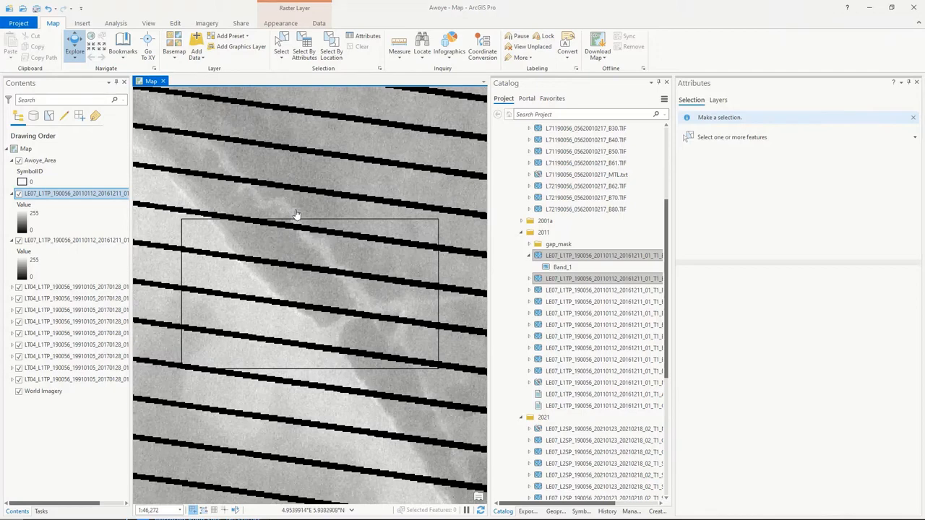
Step: Launch ENVI Classic
key("super")
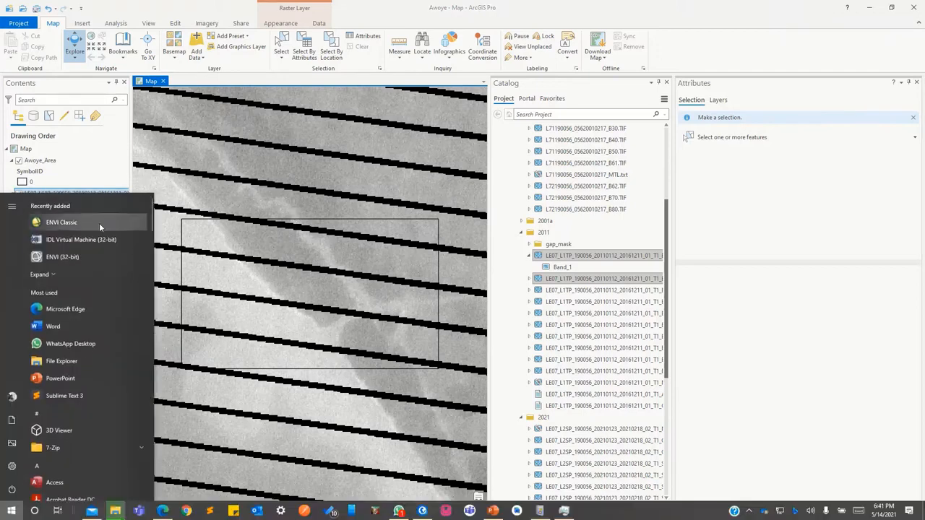
left_click(98, 225)
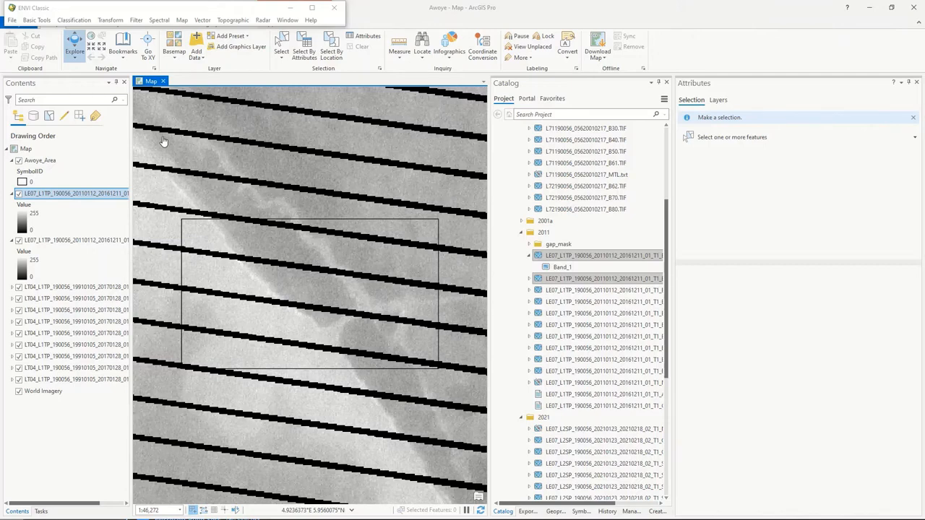
Step: Open File Explorer and locate the landsat_gapfill.sav file in the ENVI folder of the Data library
key("super+e")
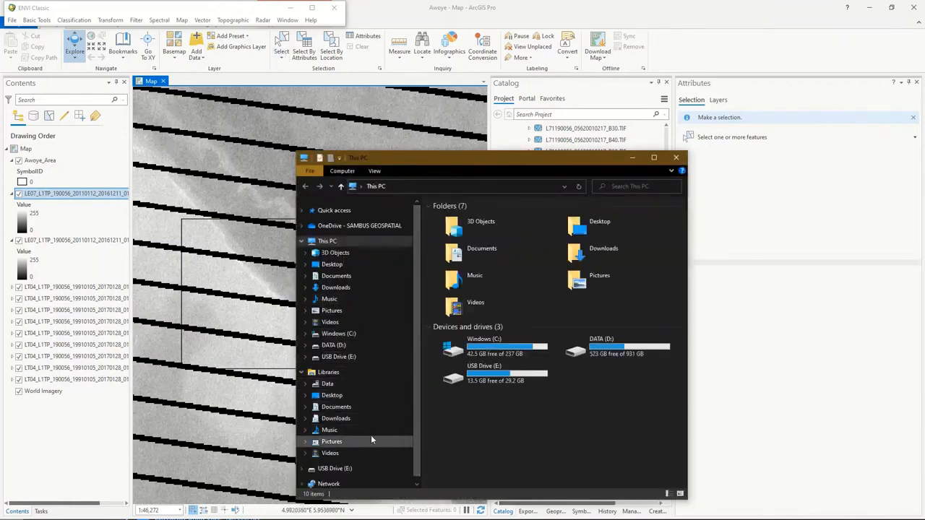
left_click(361, 382)
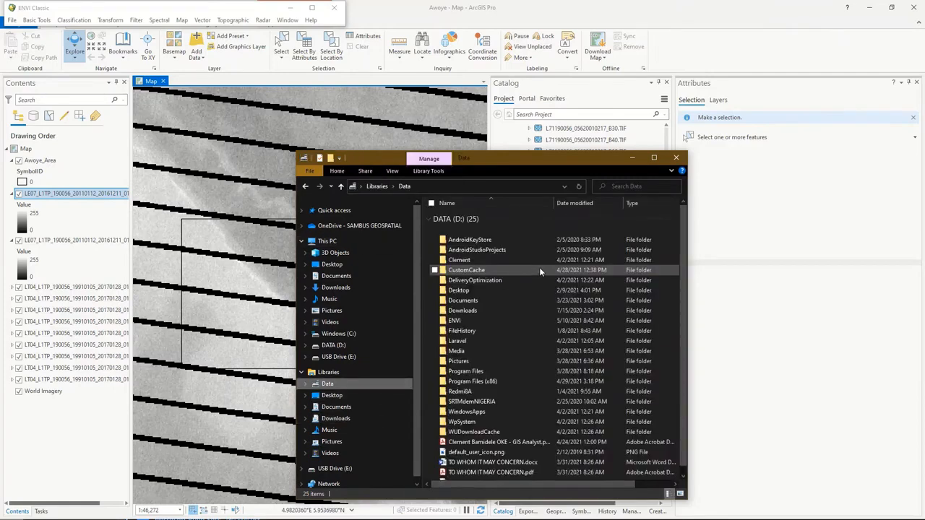
double_click(487, 321)
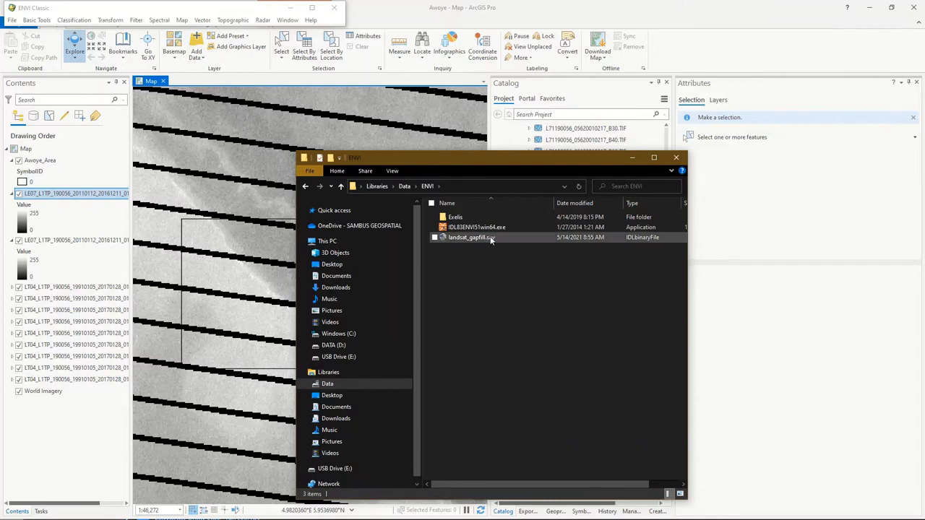
left_click(487, 239)
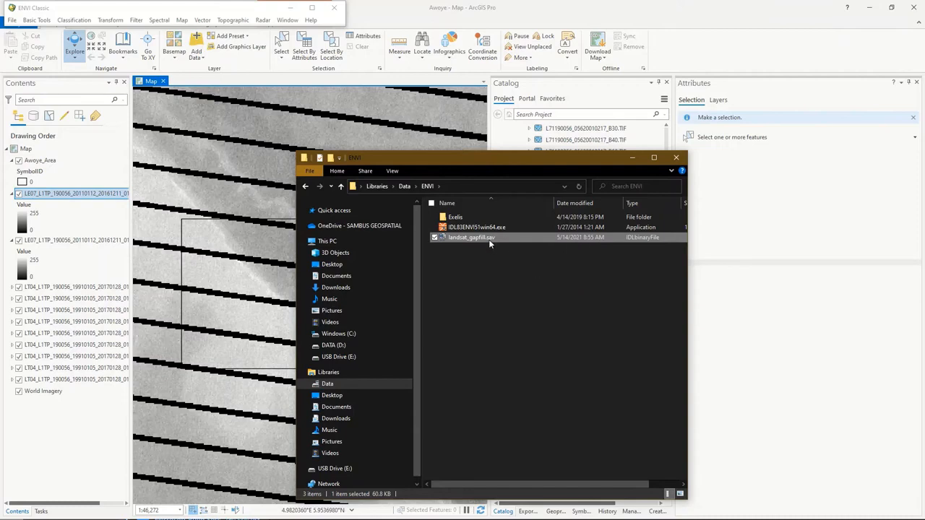
left_click(475, 297)
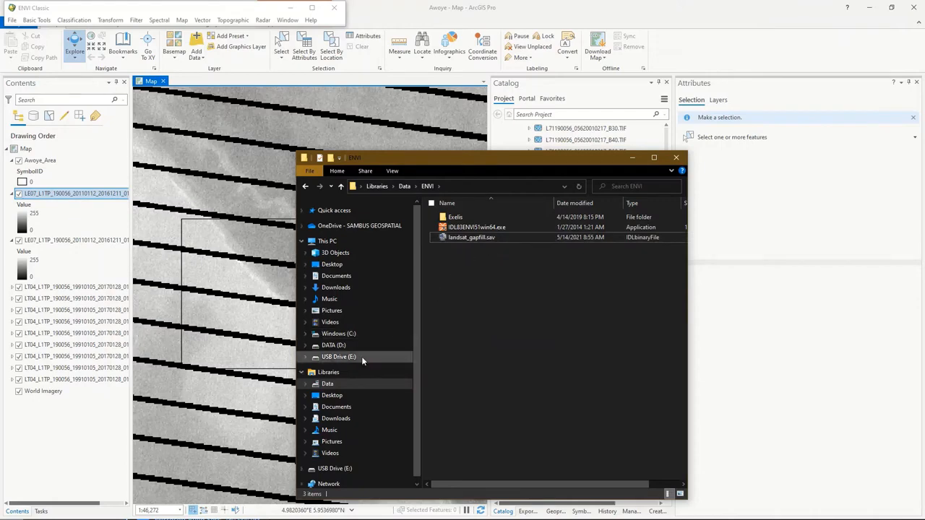
Step: Browse drive D: to Program Files\Exelis\ENVI51\classic\save_add and locate the landsat_gapfill.sav file there
left_click(538, 237)
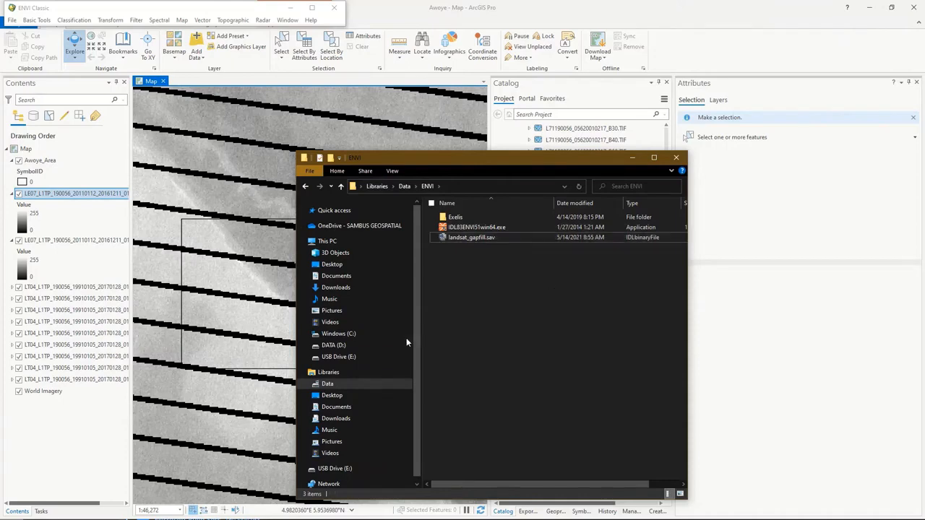
left_click(372, 356)
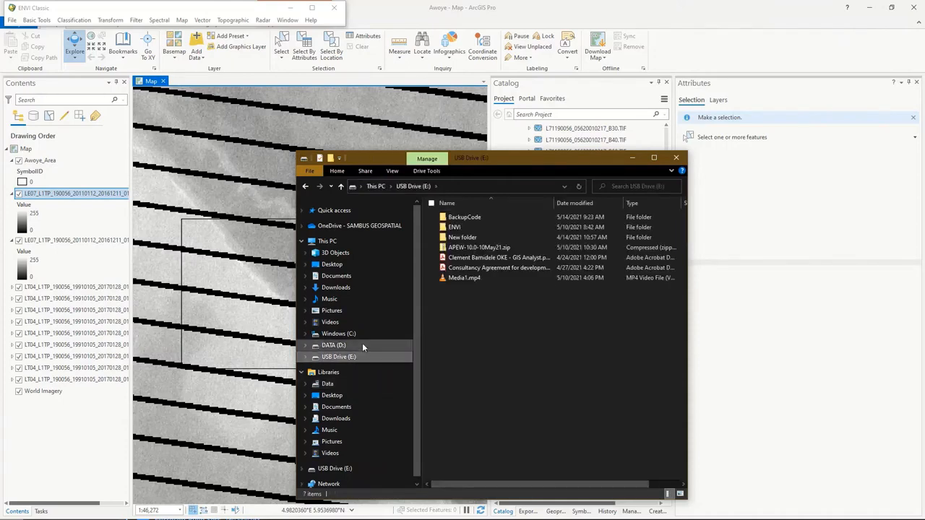
left_click(362, 345)
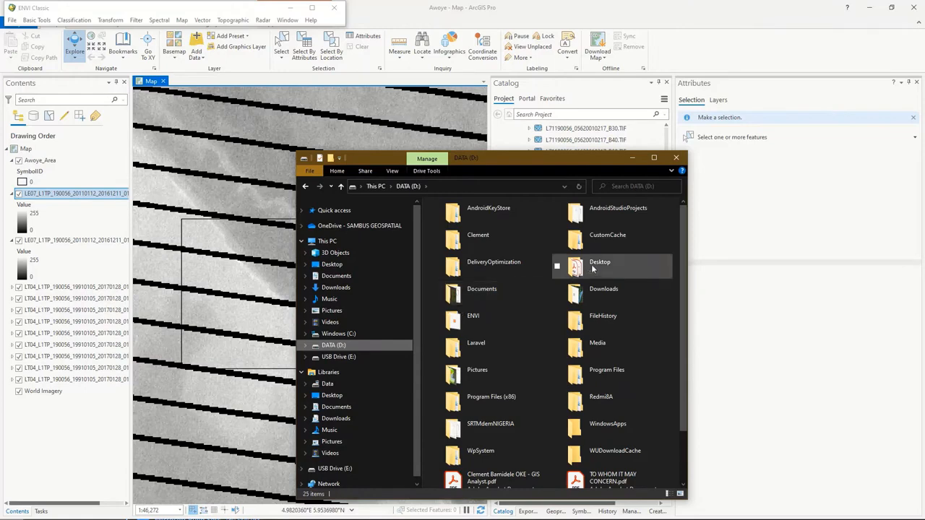
left_click(597, 376)
double_click(596, 376)
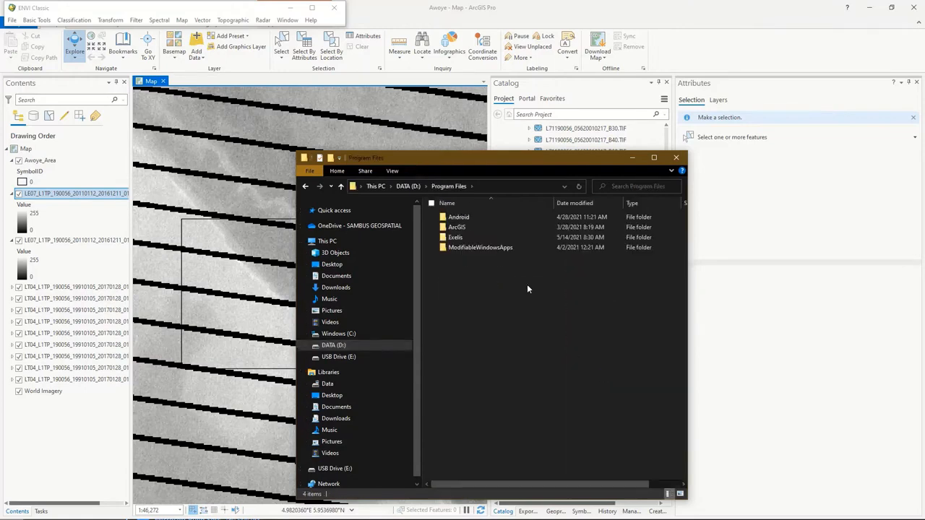
double_click(479, 238)
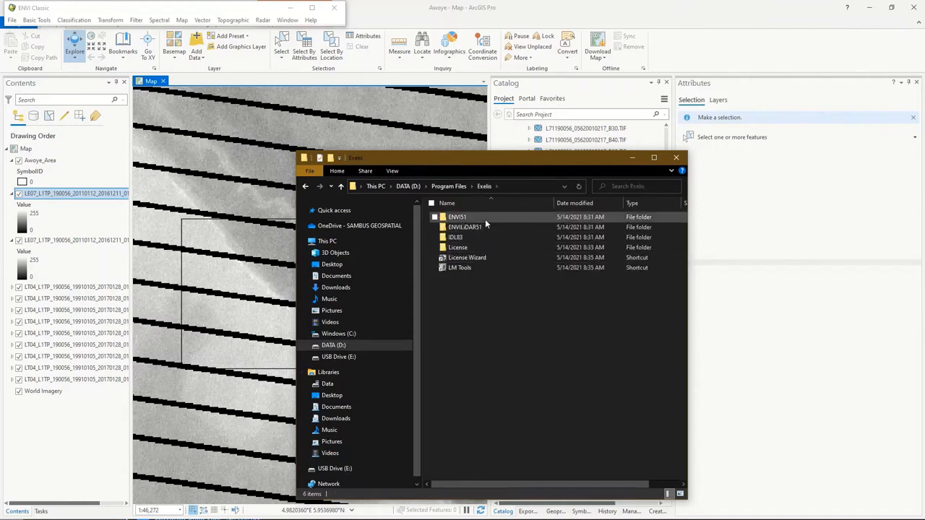
double_click(485, 219)
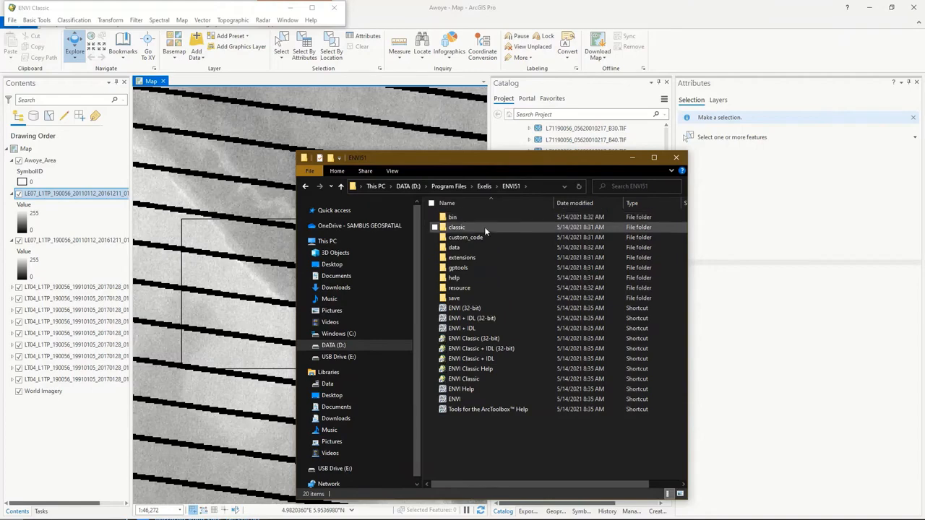
double_click(485, 229)
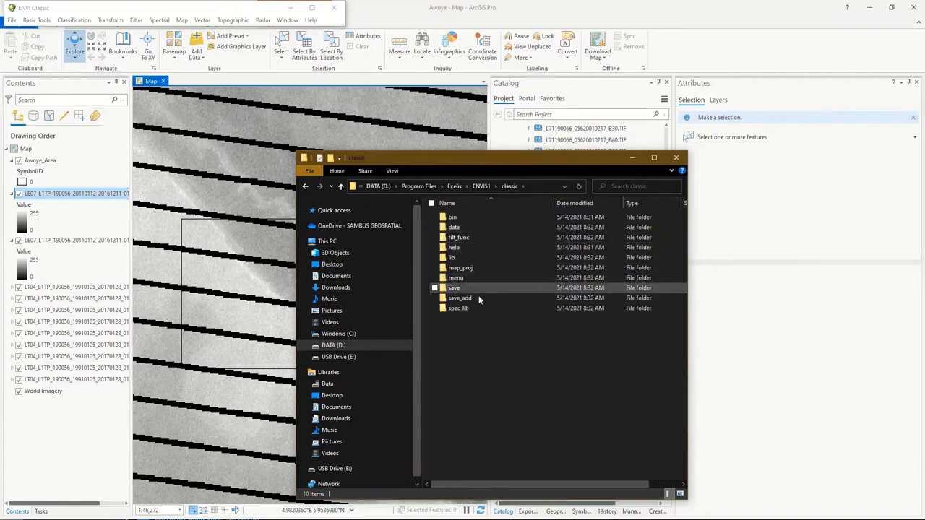
double_click(478, 299)
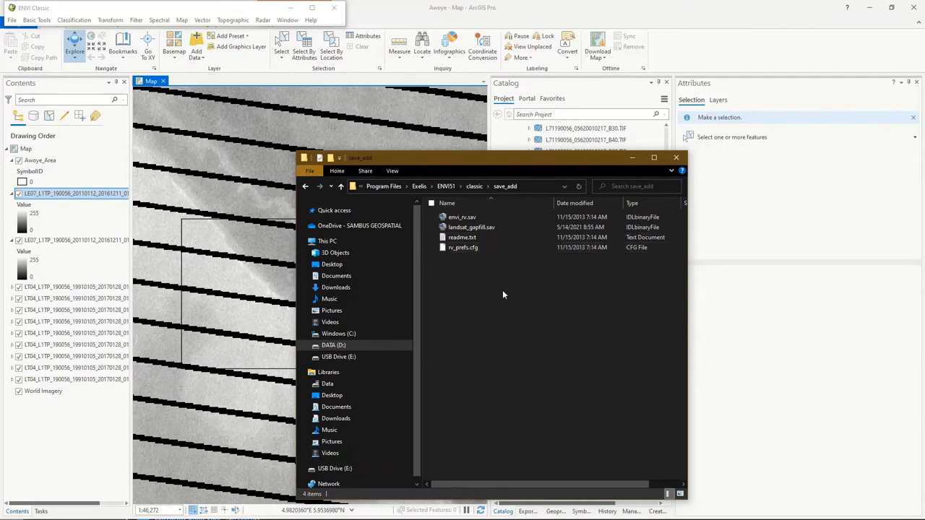
left_click(490, 228)
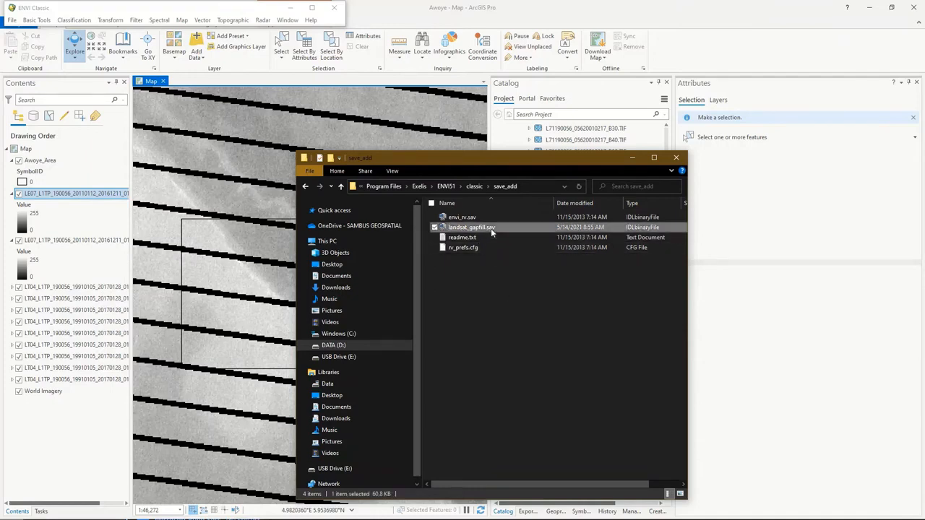
left_click(495, 273)
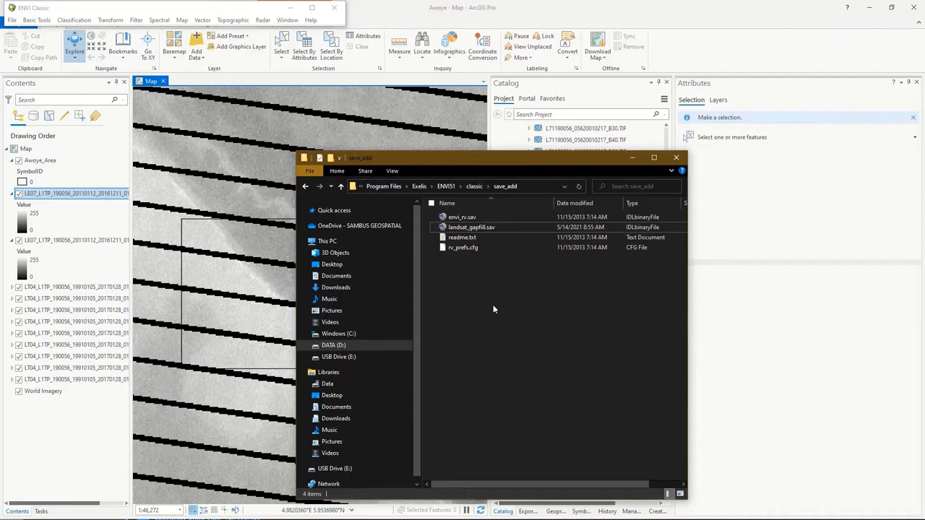
Step: Switch to ENVI Classic and open the Landsat Gapfill tool for Landsat TM data, keeping its dialog clear of the File Explorer window
left_click(235, 14)
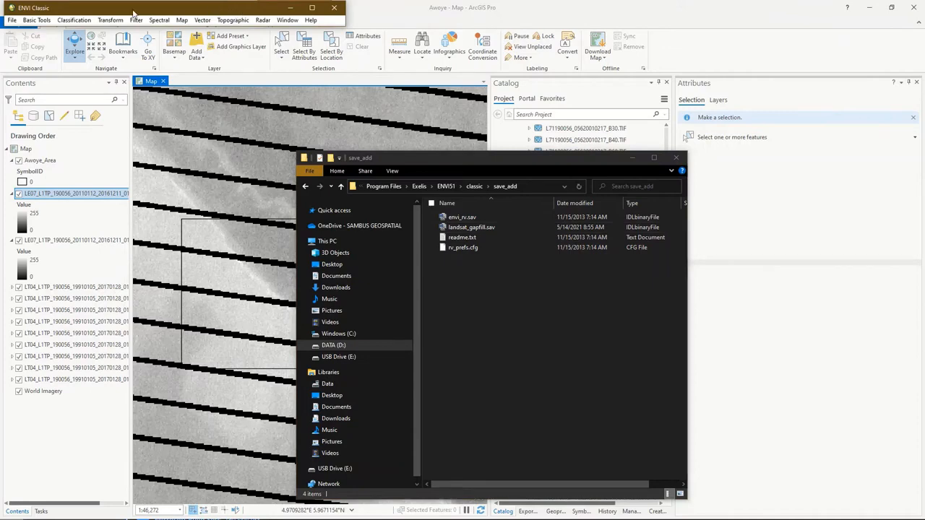
left_click(41, 20)
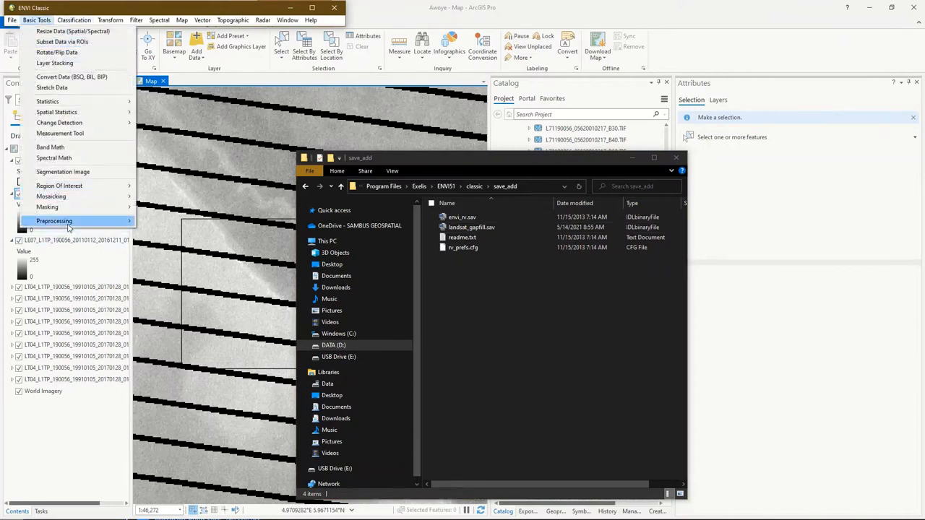
mouse_move(71, 226)
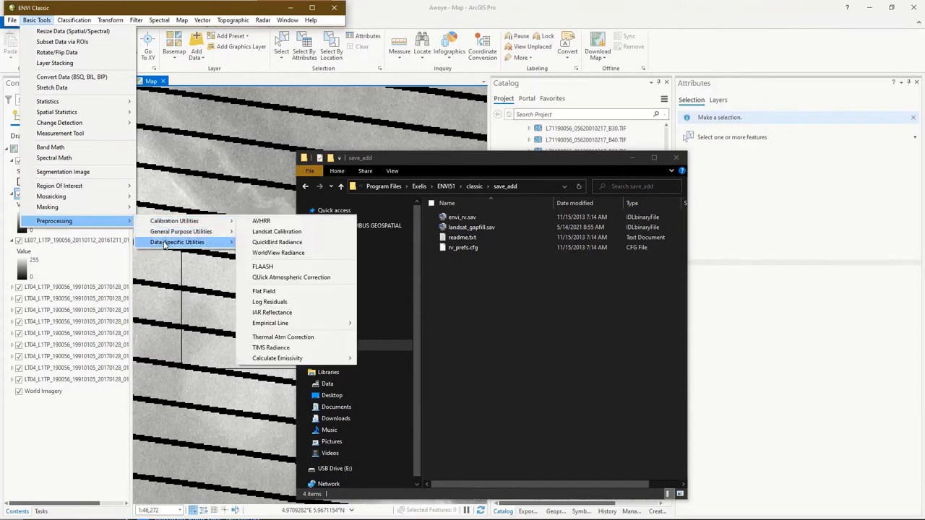
mouse_move(165, 245)
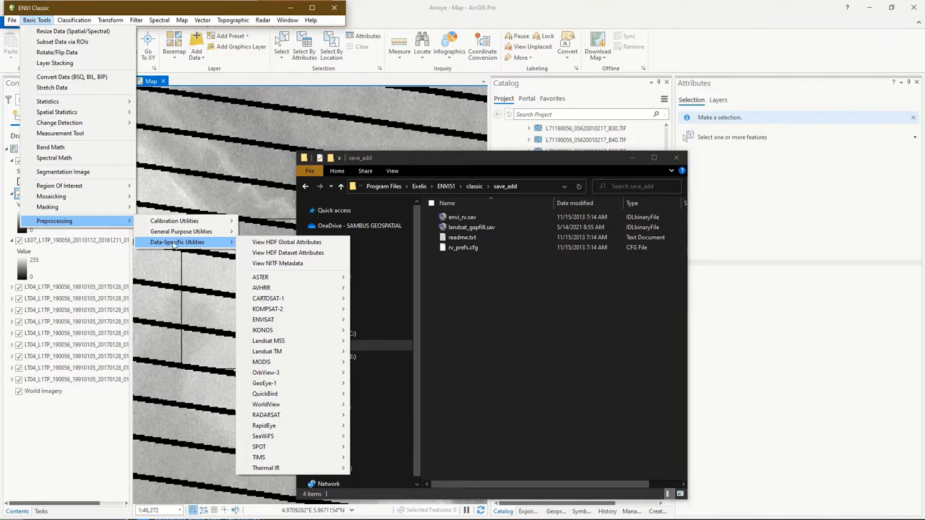
mouse_move(284, 352)
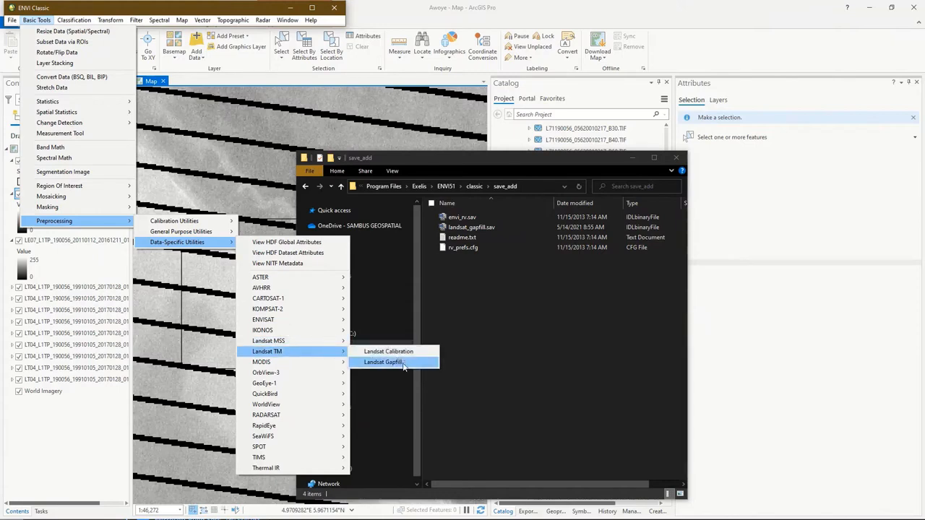
left_click(402, 362)
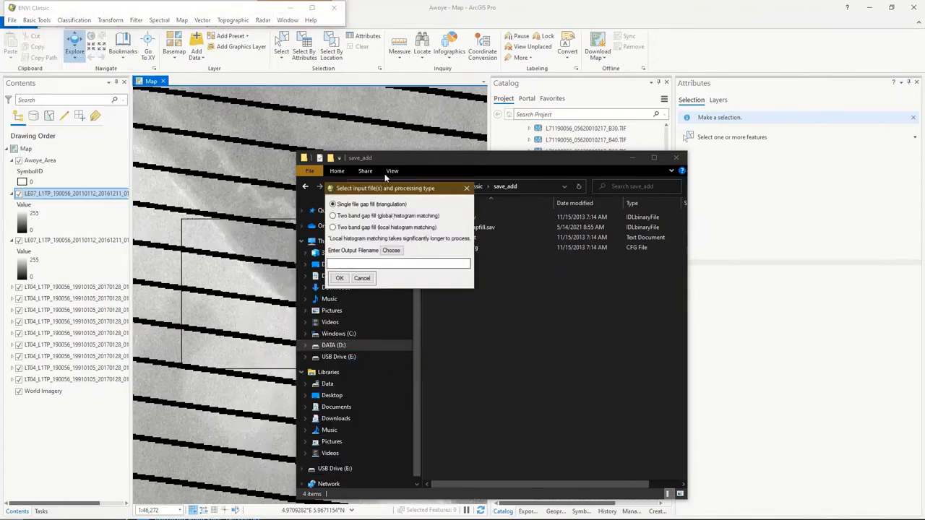
left_click_drag(390, 191, 331, 181)
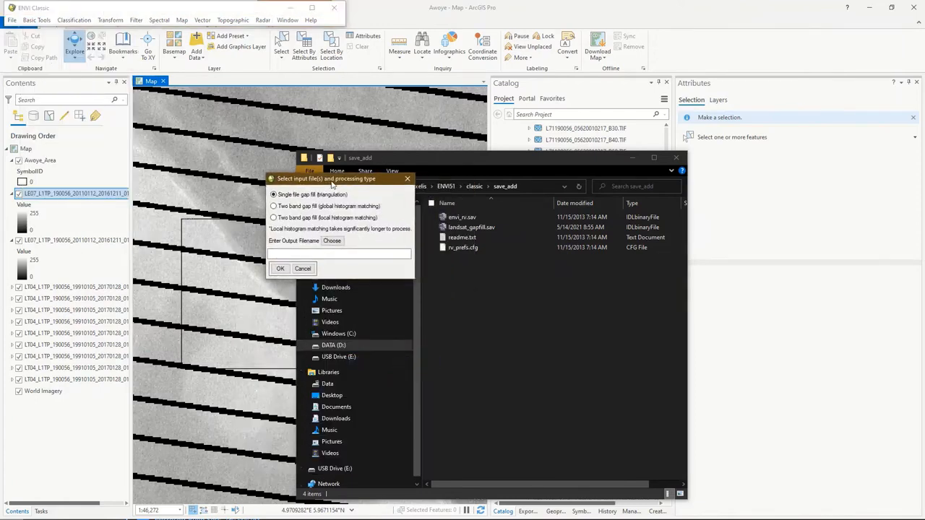
left_click_drag(386, 159, 543, 179)
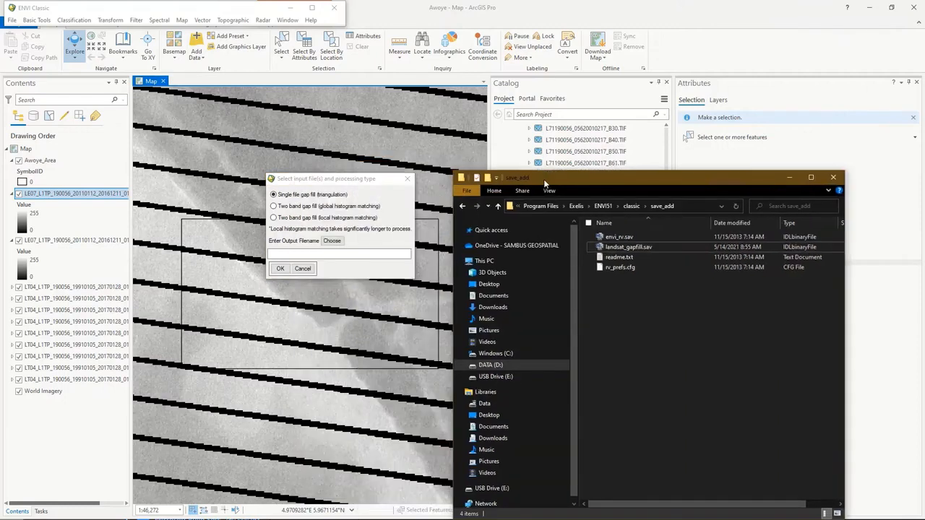
Step: Open the image file LE07_L1TP_190056_20110112_20161211_01_T1_B1.TIF from the Awoye project's Imagery\2011 folder
left_click(11, 19)
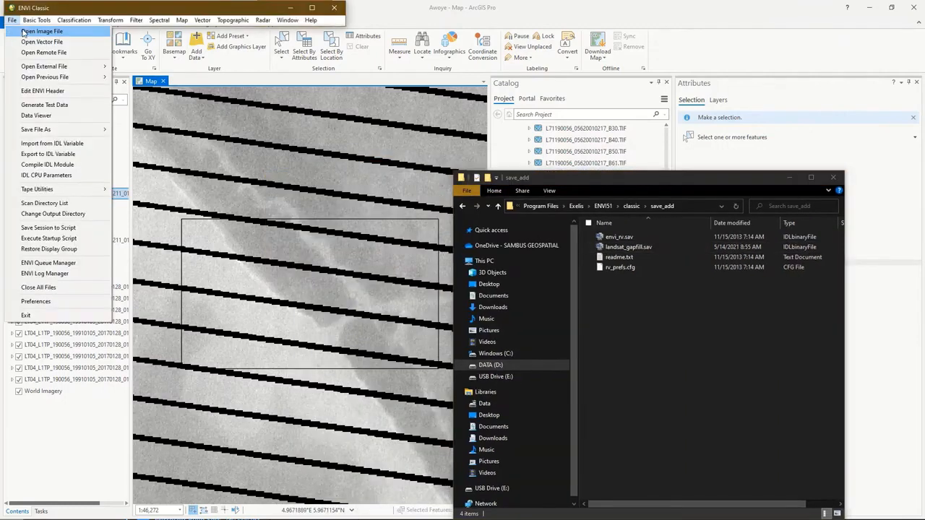
left_click(29, 32)
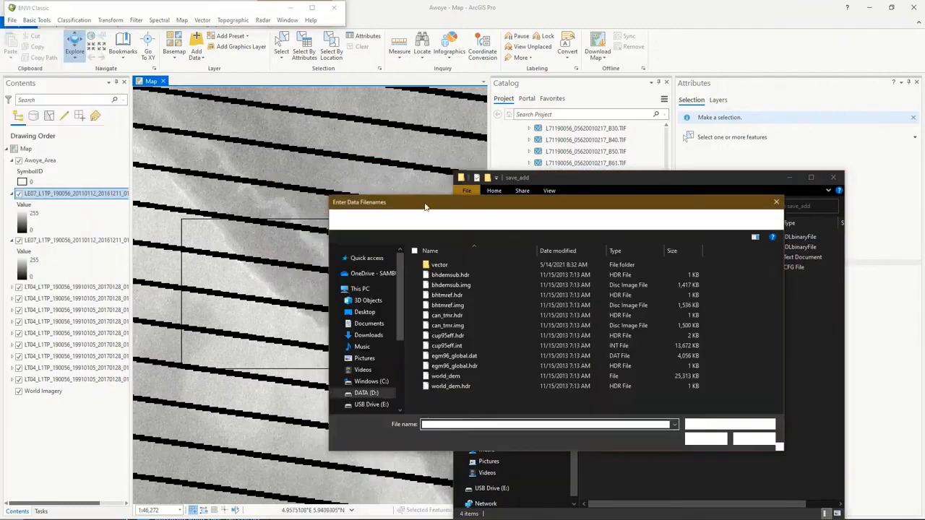
left_click_drag(445, 201, 392, 179)
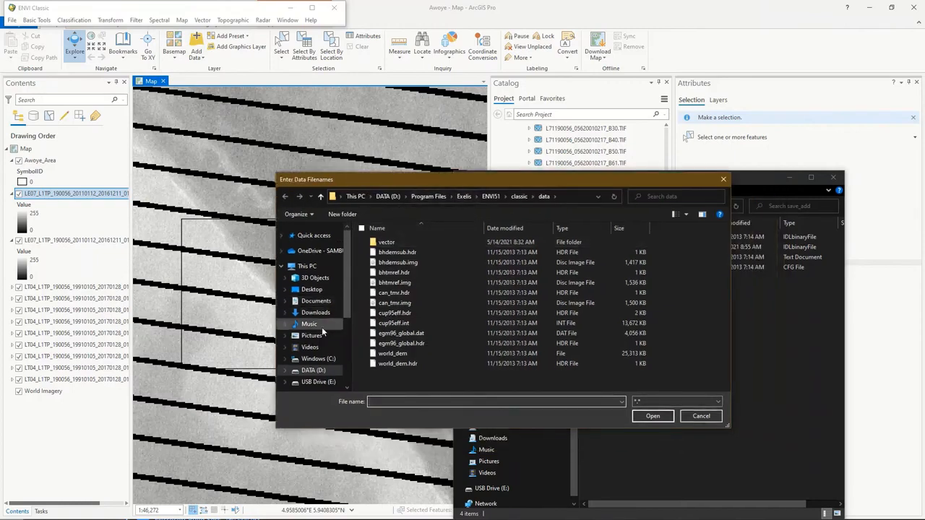
left_click(316, 371)
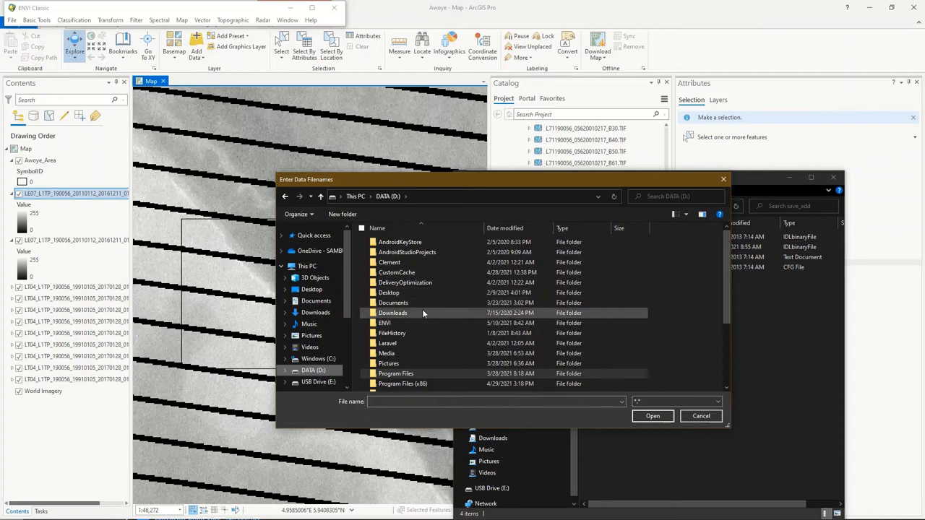
double_click(421, 300)
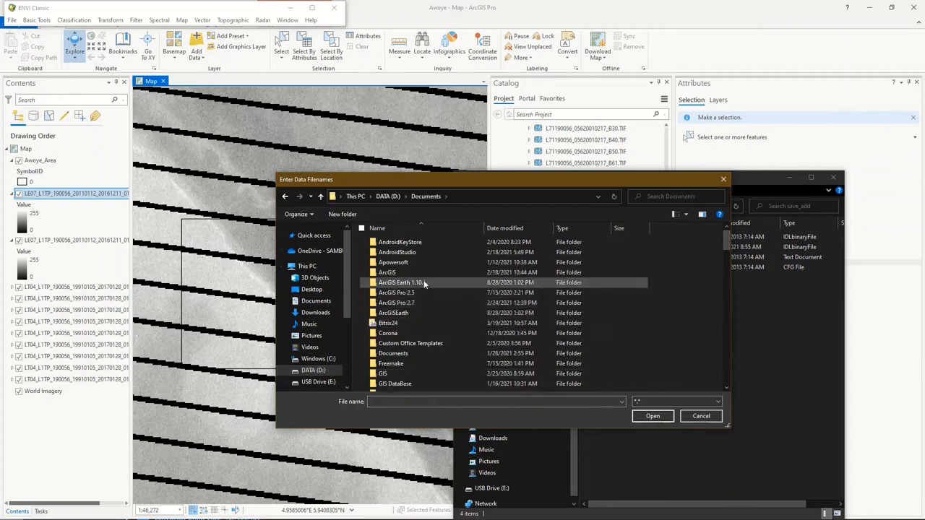
double_click(421, 273)
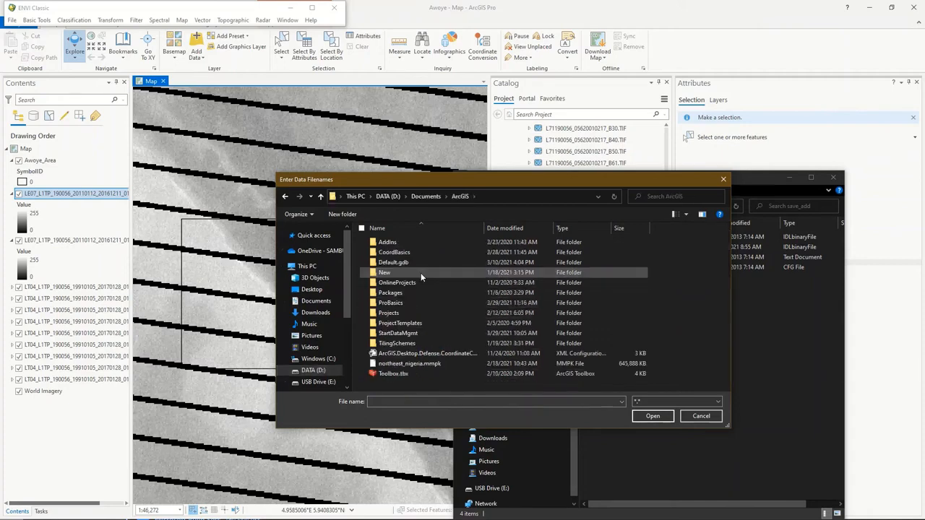
double_click(412, 315)
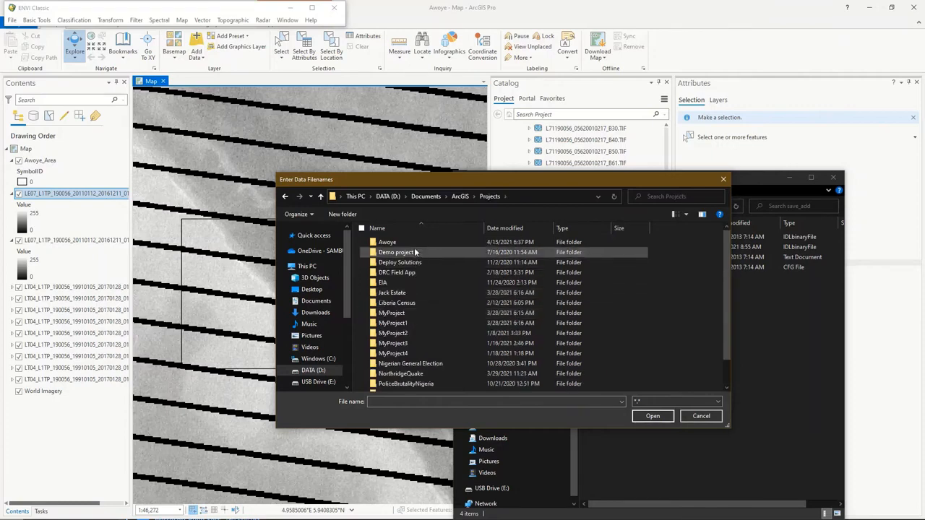
double_click(411, 242)
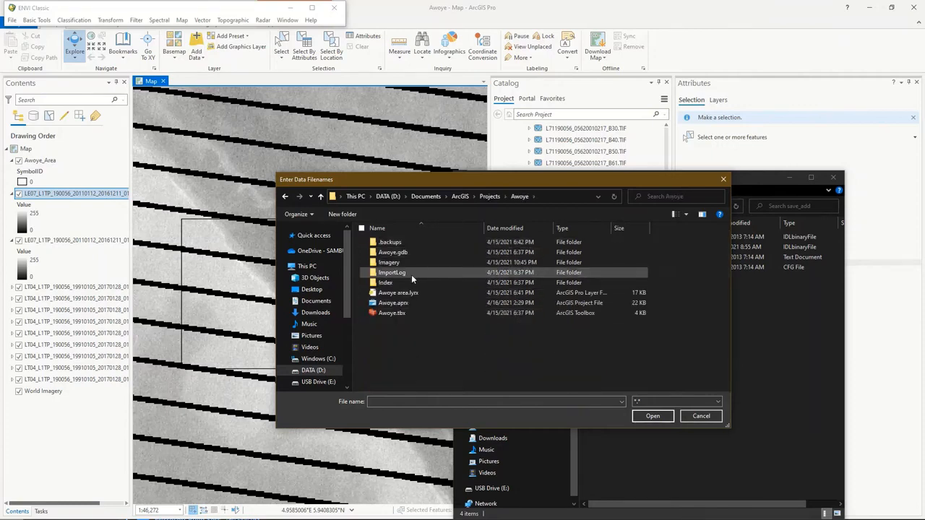
double_click(411, 264)
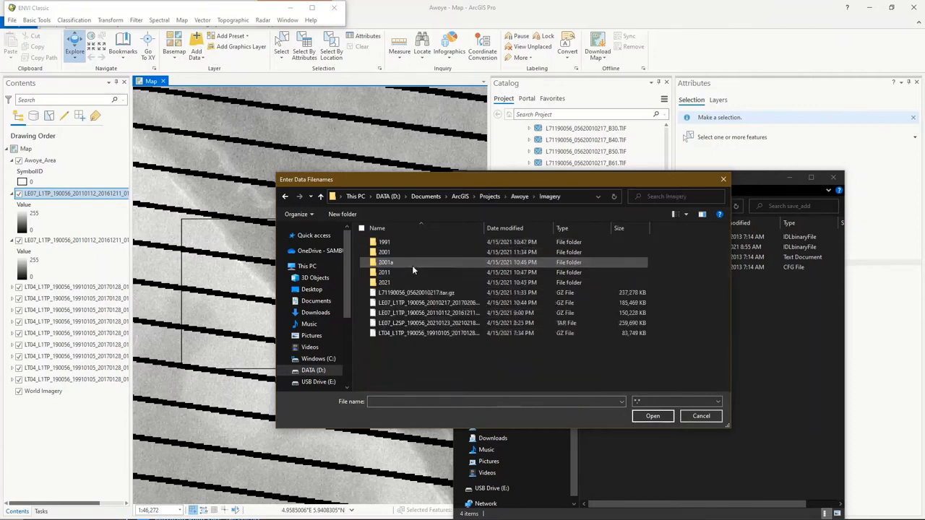
double_click(412, 273)
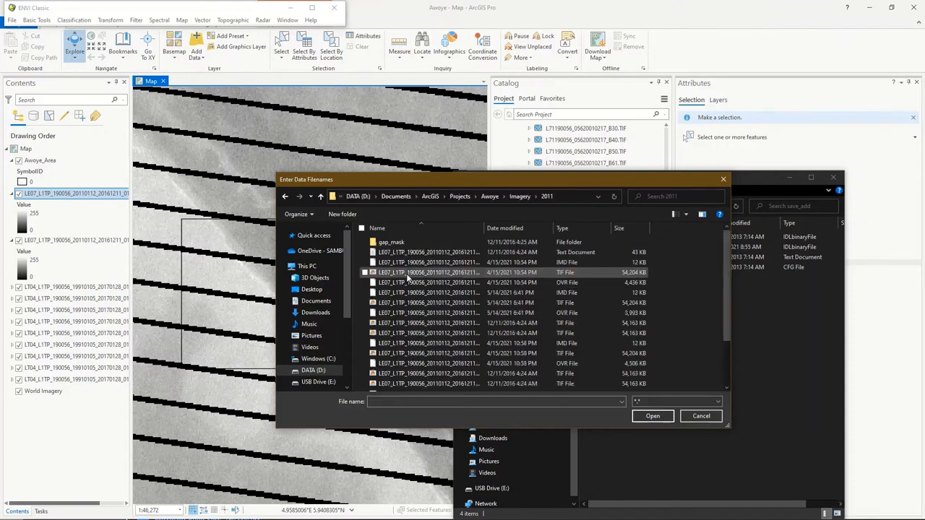
double_click(416, 273)
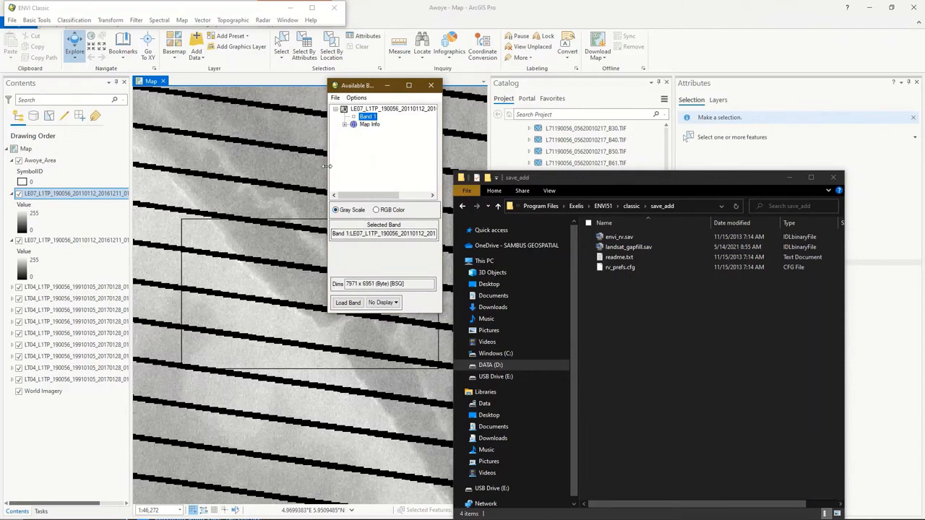
Step: Load Band 1 of the 2011 image in gray scale into a new display and arrange its windows
left_click_drag(327, 166, 140, 166)
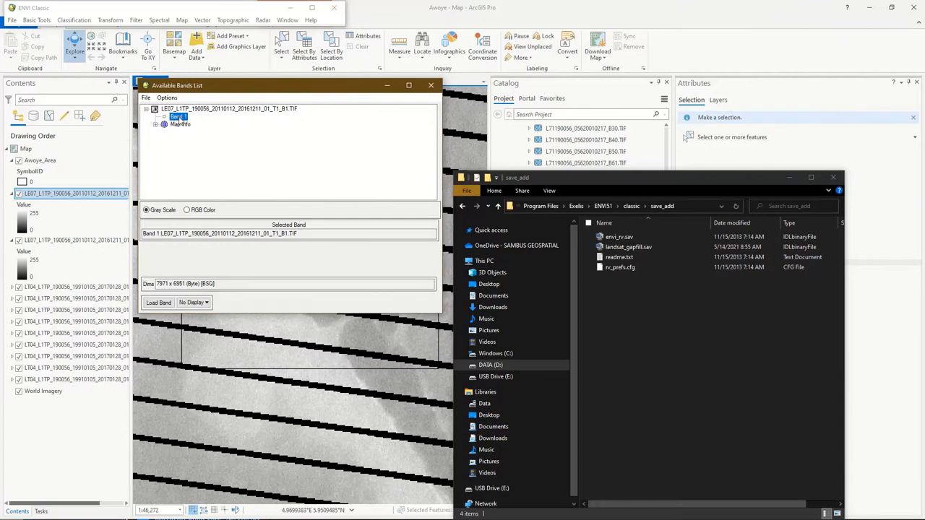
left_click(188, 303)
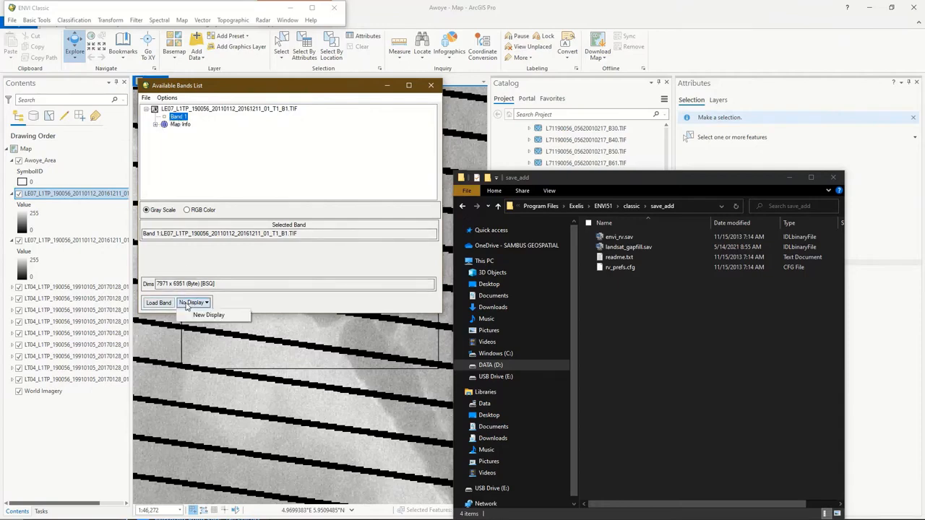
left_click(204, 315)
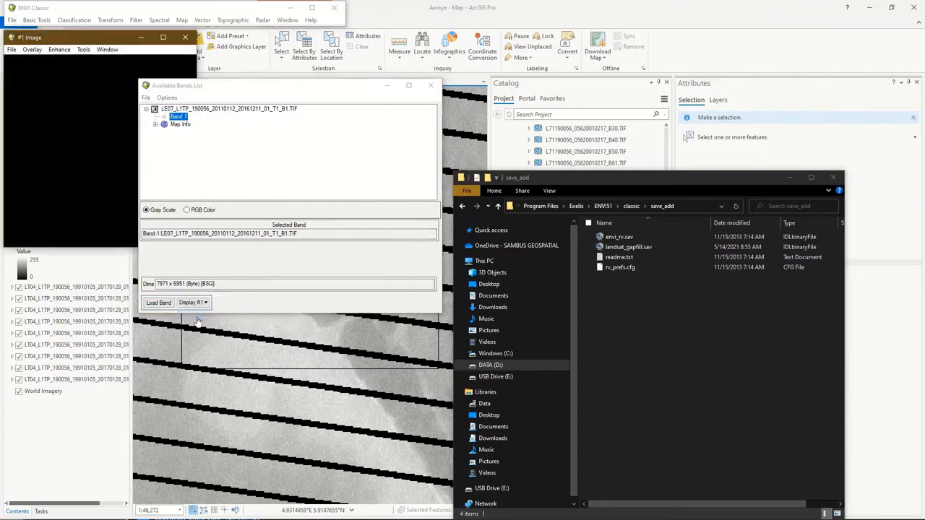
left_click_drag(109, 44, 133, 283)
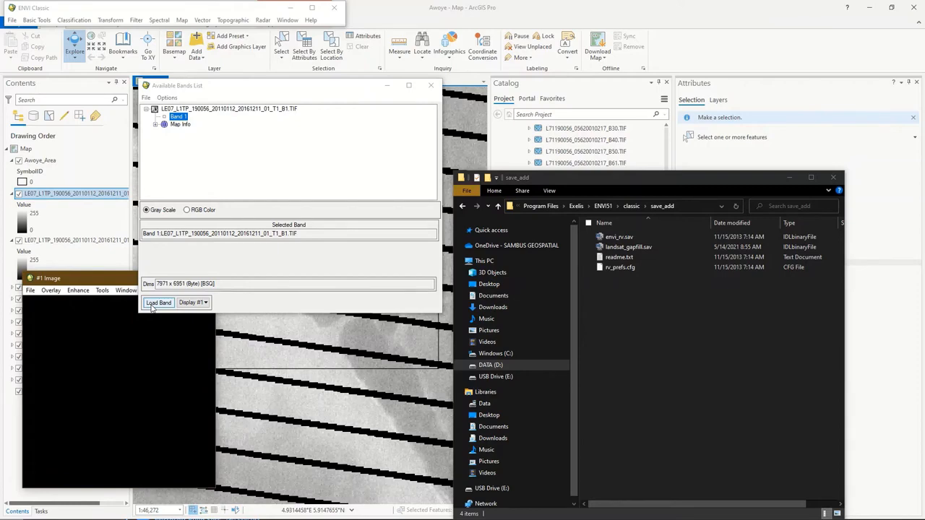
left_click(159, 303)
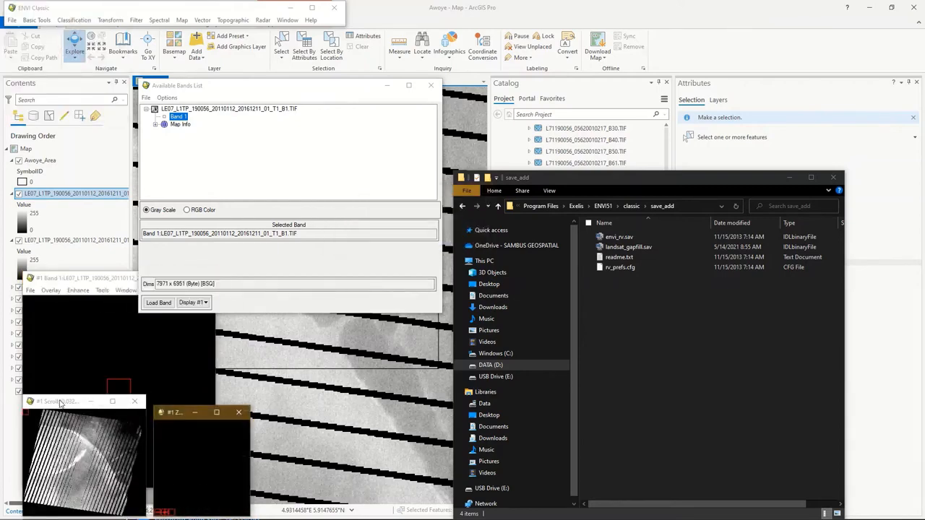
left_click_drag(58, 403, 68, 187)
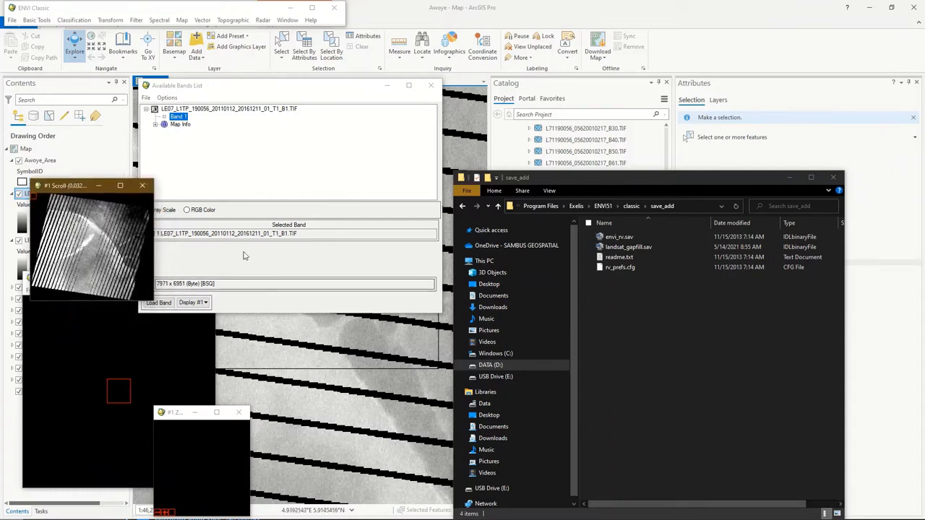
Step: Open the Landsat Gapfill tool for Landsat TM data
left_click(77, 21)
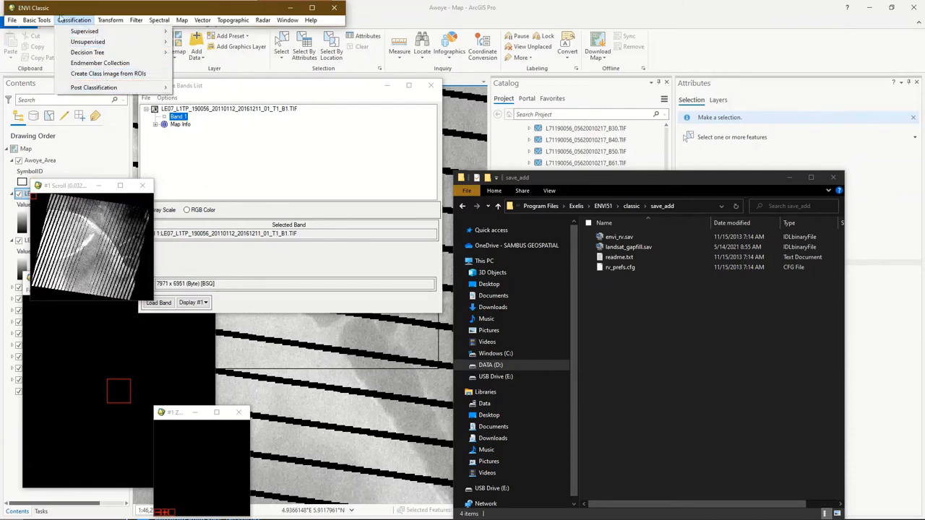
mouse_move(42, 20)
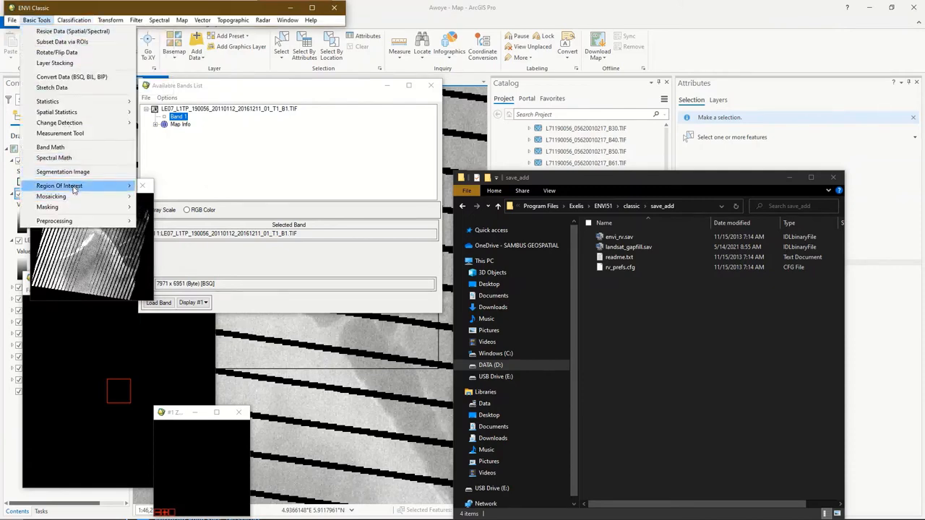
mouse_move(112, 221)
mouse_move(186, 243)
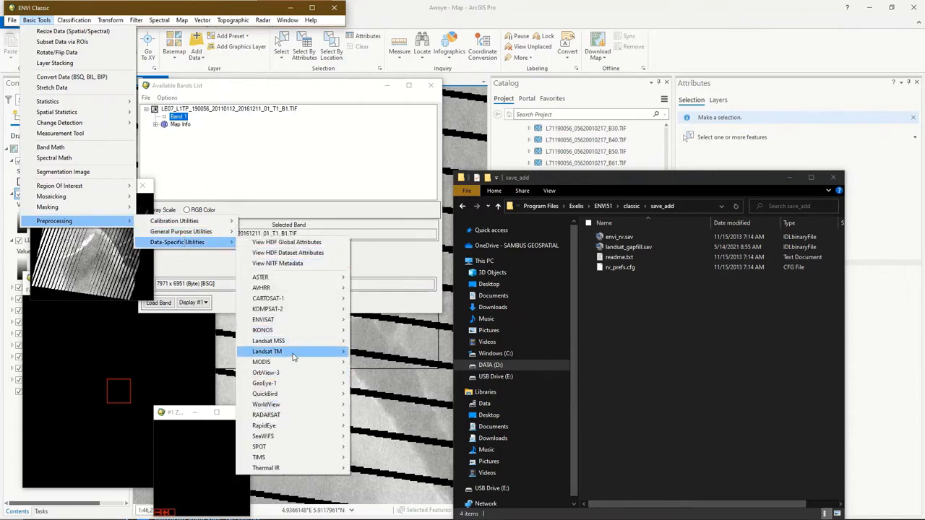
mouse_move(294, 359)
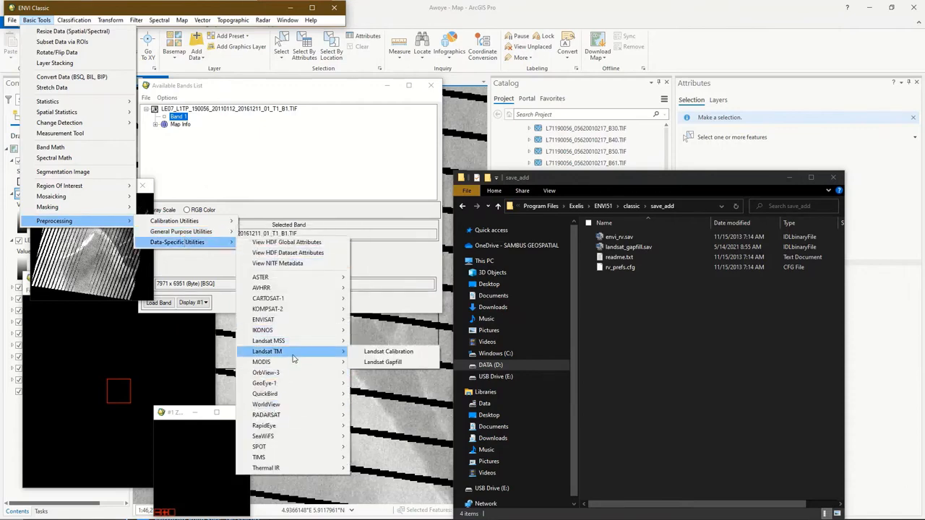
left_click(390, 362)
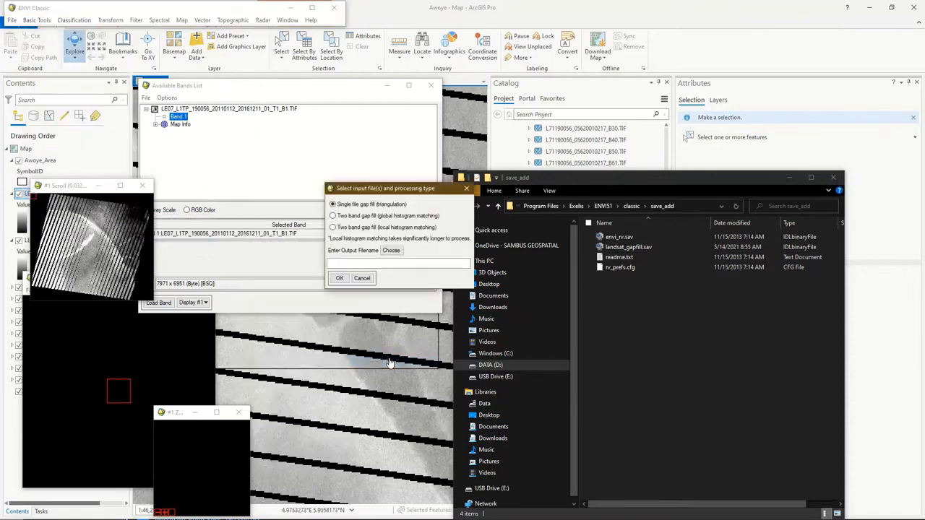
Step: Create a GapFilled folder inside the 2011 imagery folder and set the gap-fill output file there as B1.tiff
left_click(390, 251)
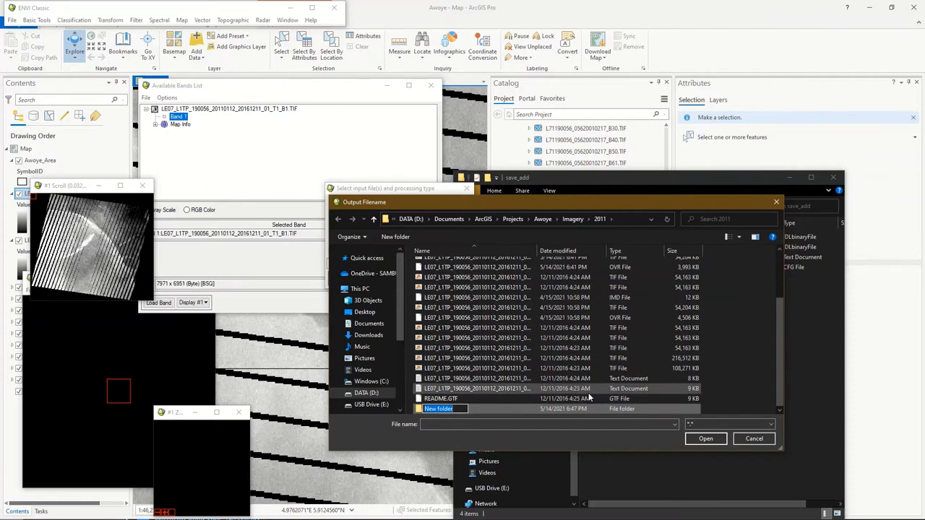
type("GapFilled")
double_click(505, 408)
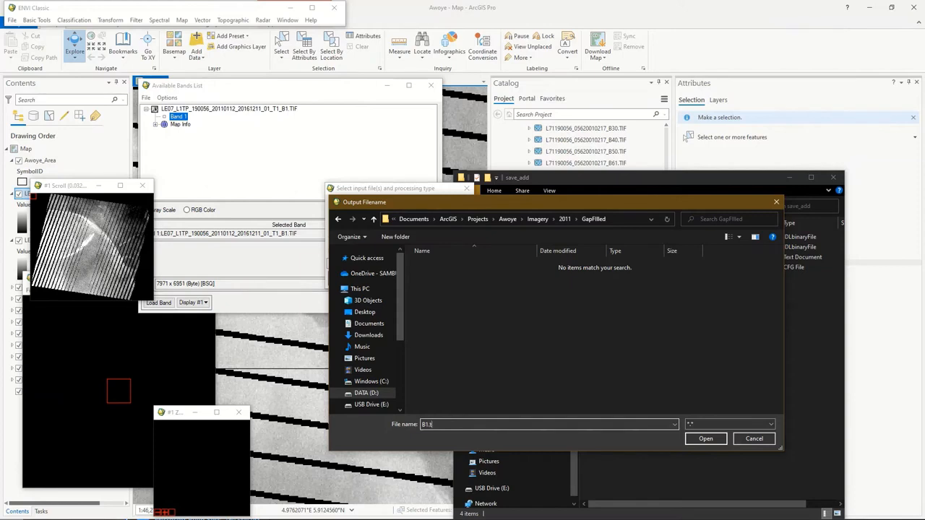
left_click(706, 438)
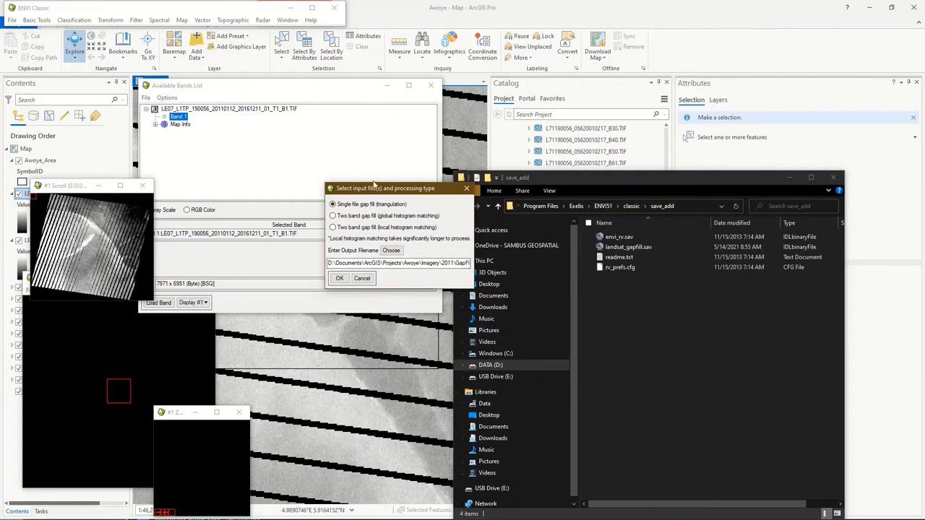
Step: Run the single file gap fill (triangulation) on LE07_L1TP_190056_20110112_20161211_01_T1_B1.TIF
left_click_drag(374, 184, 381, 137)
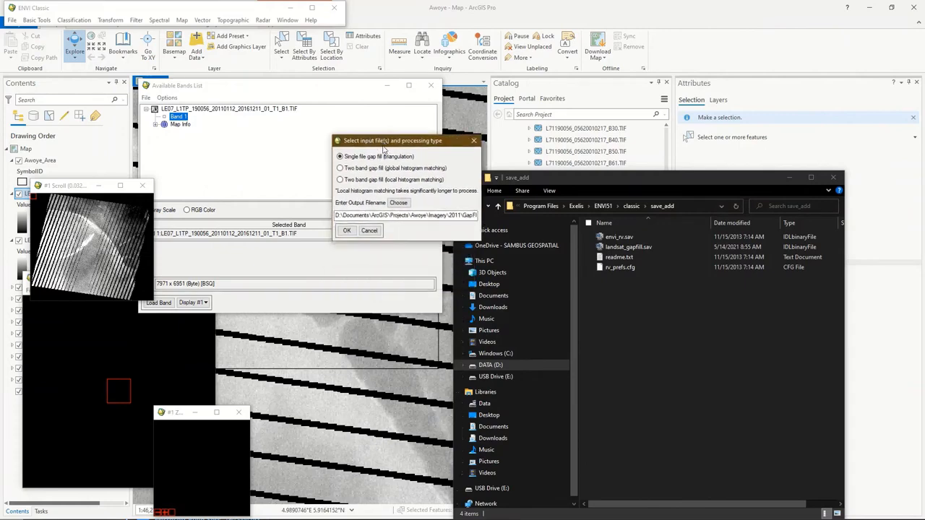
left_click(347, 232)
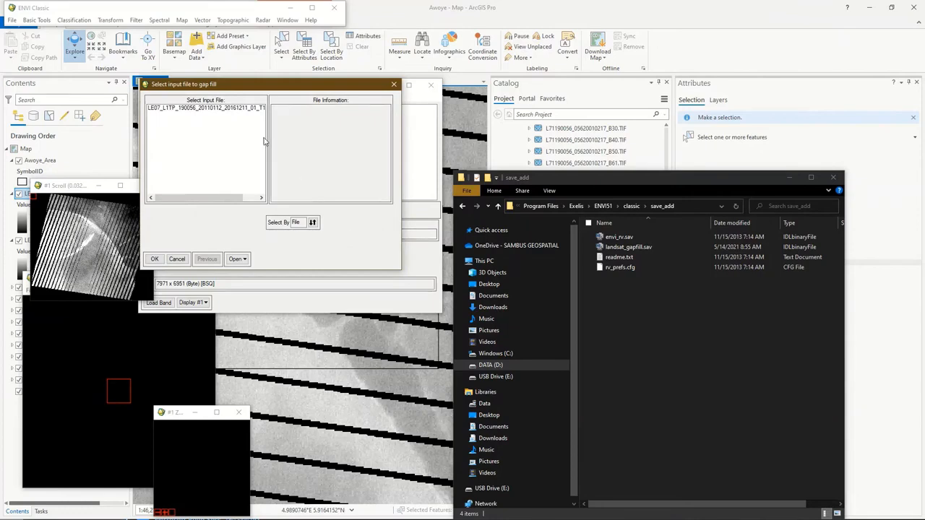
left_click(218, 108)
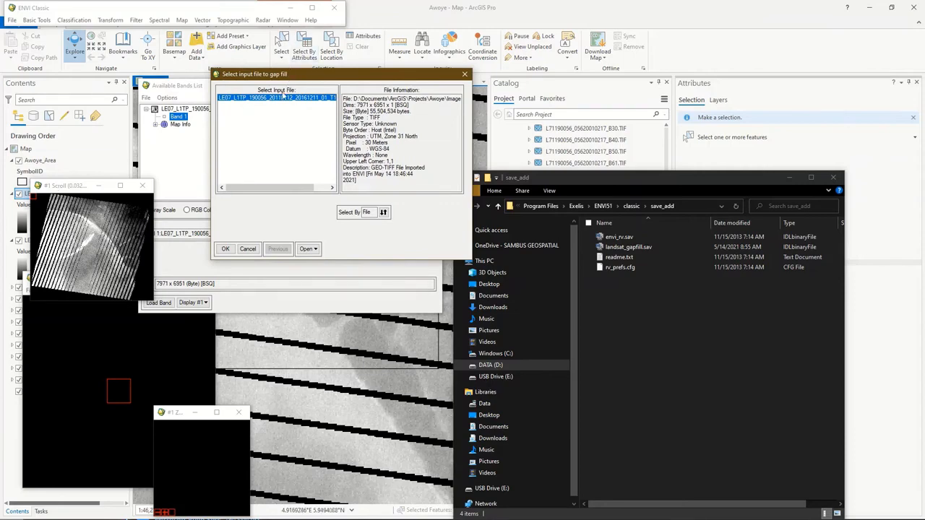
left_click(307, 249)
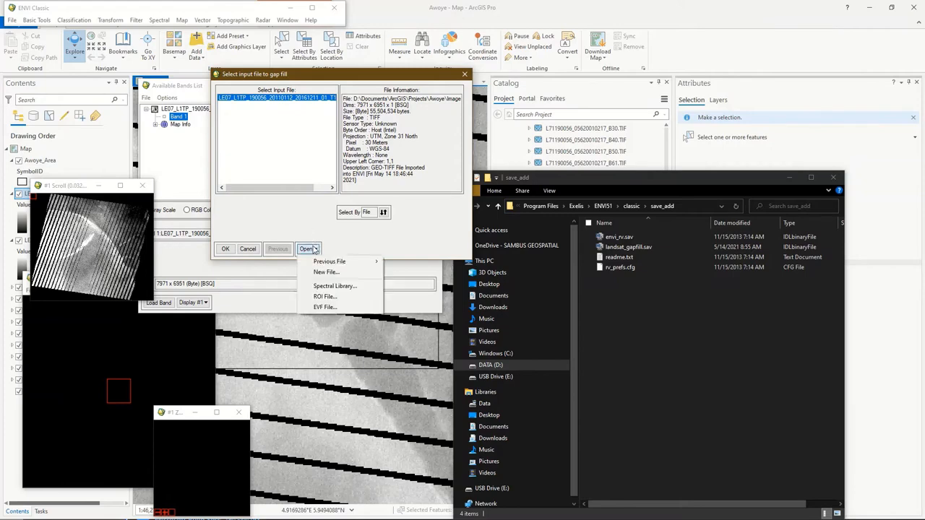
left_click(286, 230)
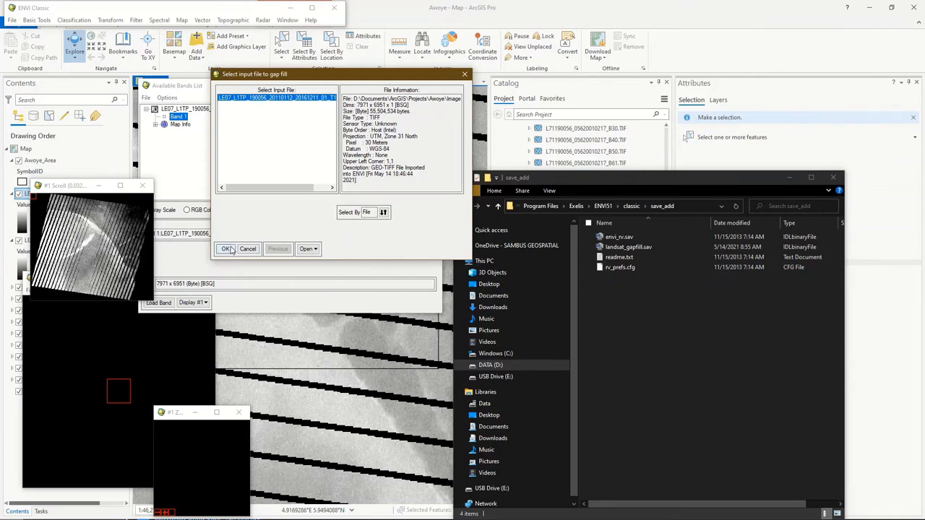
left_click(227, 249)
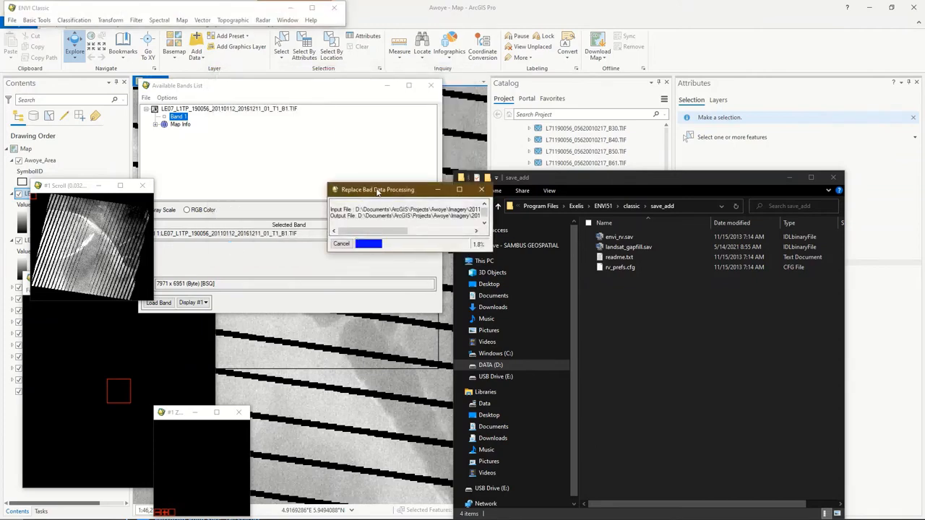
left_click_drag(377, 191, 350, 181)
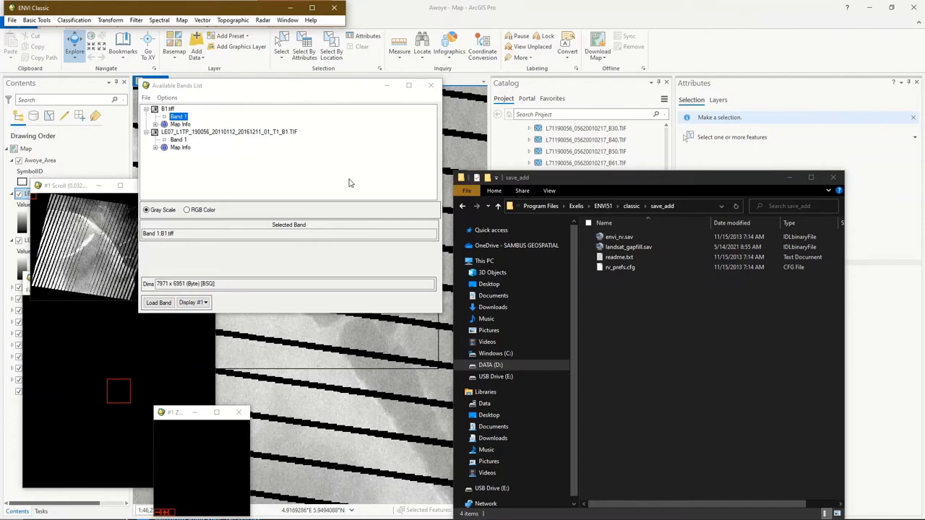
Step: Load the gap-filled B1.tiff band in gray scale into Display #1 and inspect it in an enlarged Scroll window
left_click(168, 109)
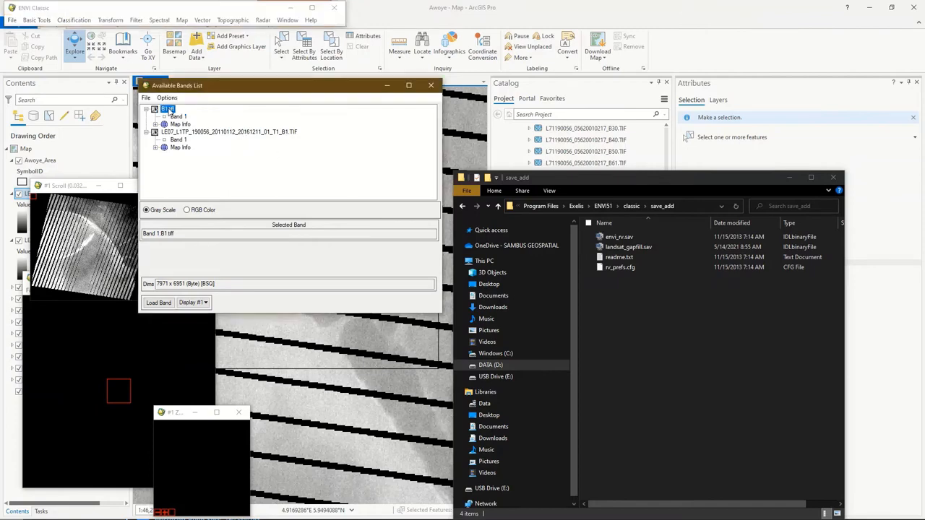
left_click(193, 302)
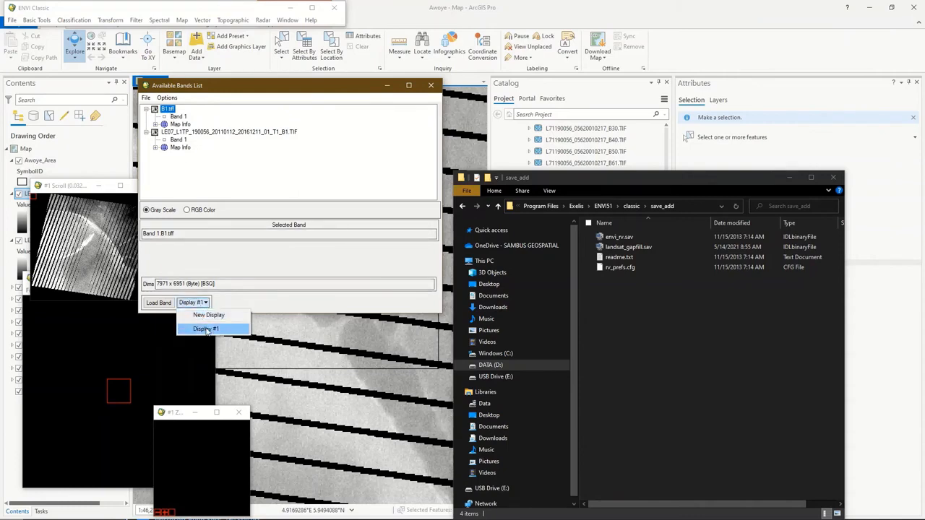
left_click(205, 329)
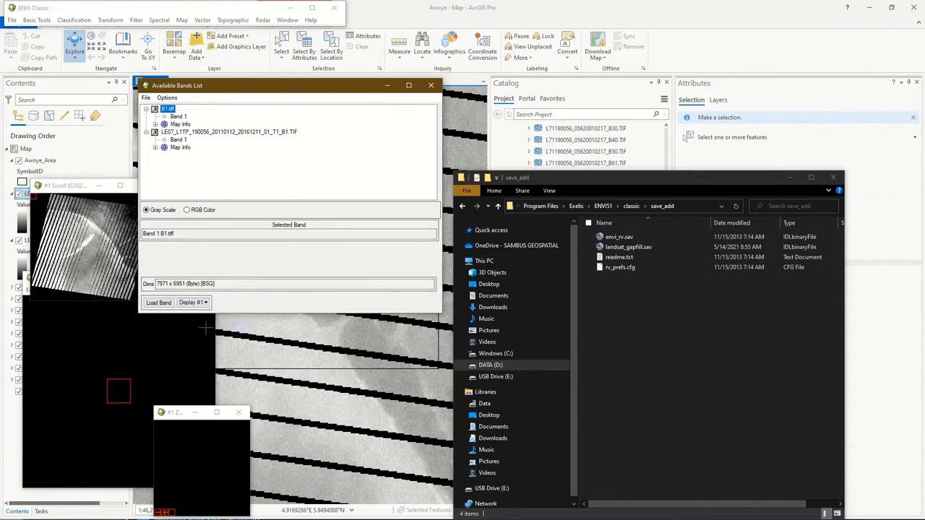
left_click(167, 303)
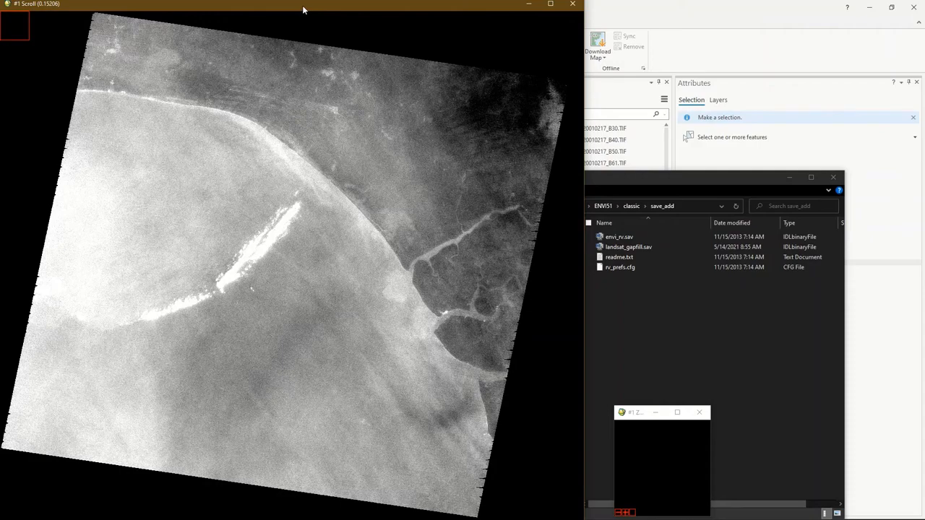
left_click_drag(302, 5, 706, 71)
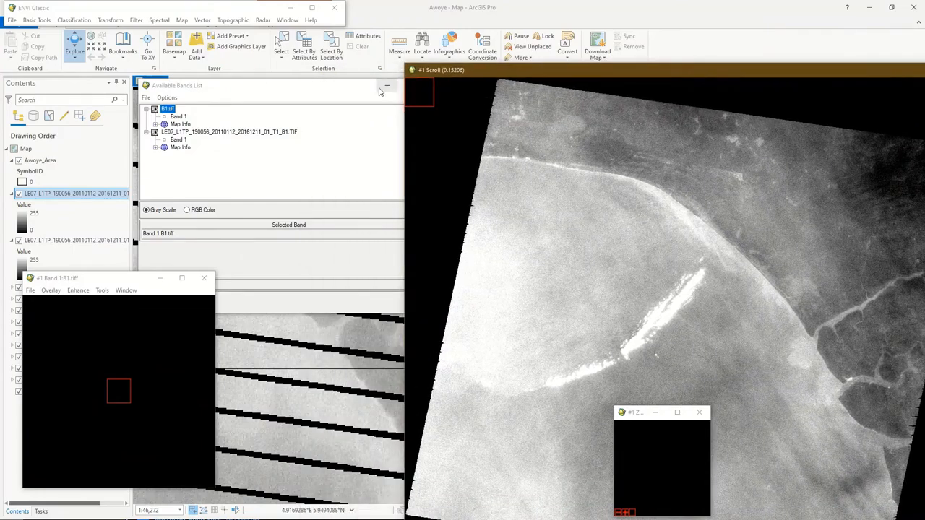
left_click_drag(494, 72, 150, 73)
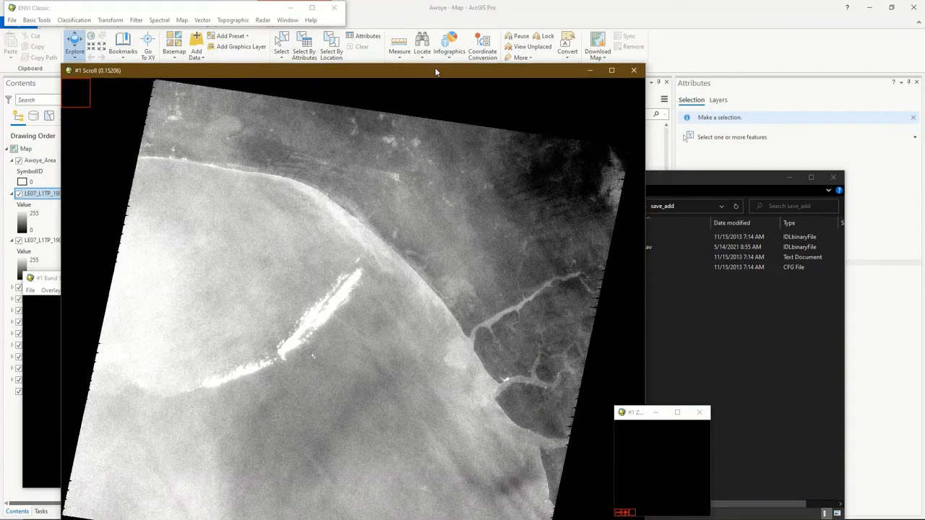
Step: Close Display #1, remove B1.tiff and the original Band 1 image from the Available Bands List, and close the list
left_click(633, 71)
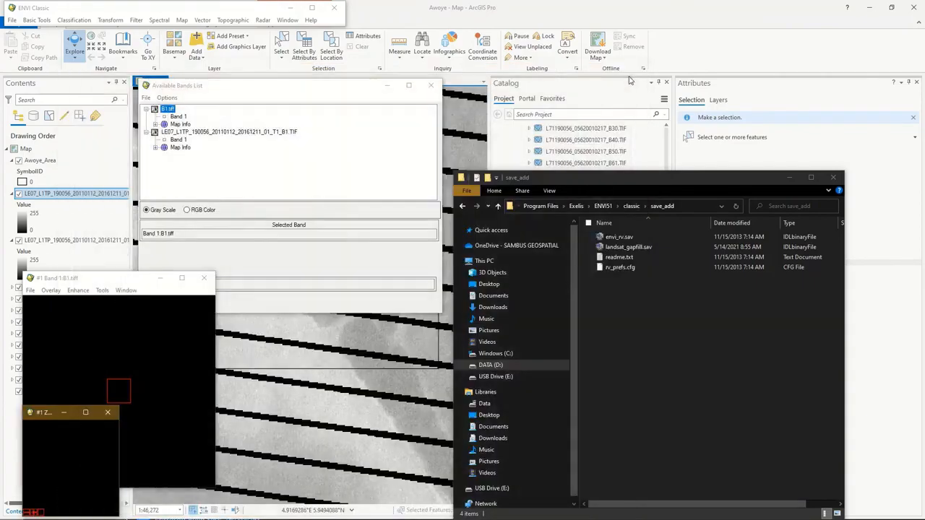
left_click(206, 279)
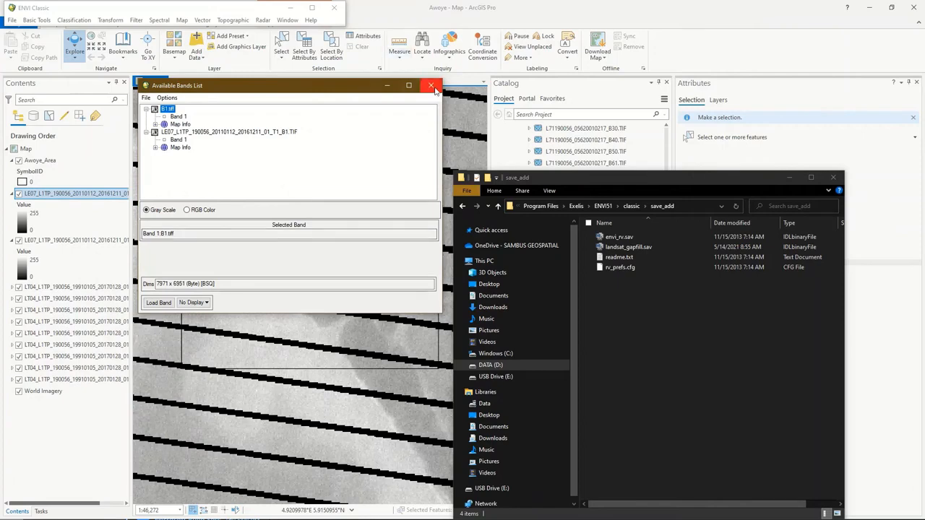
right_click(169, 114)
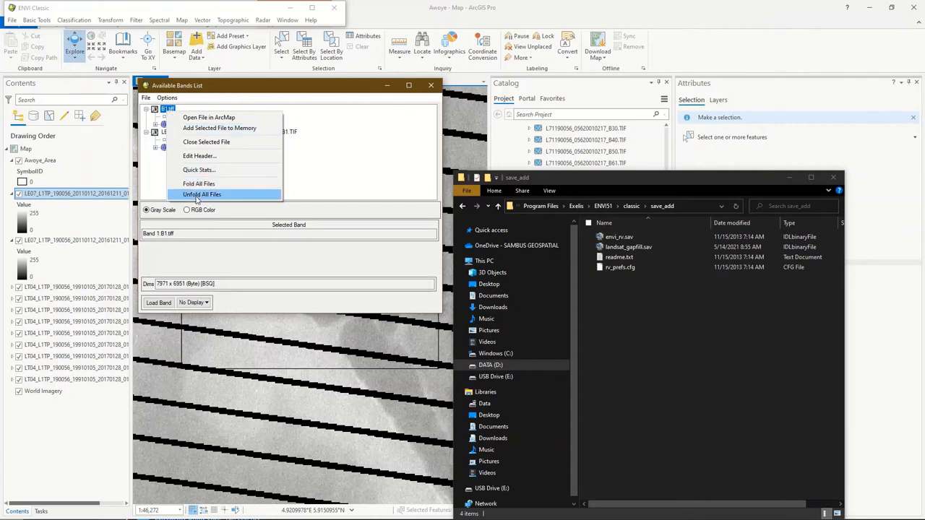
left_click(207, 143)
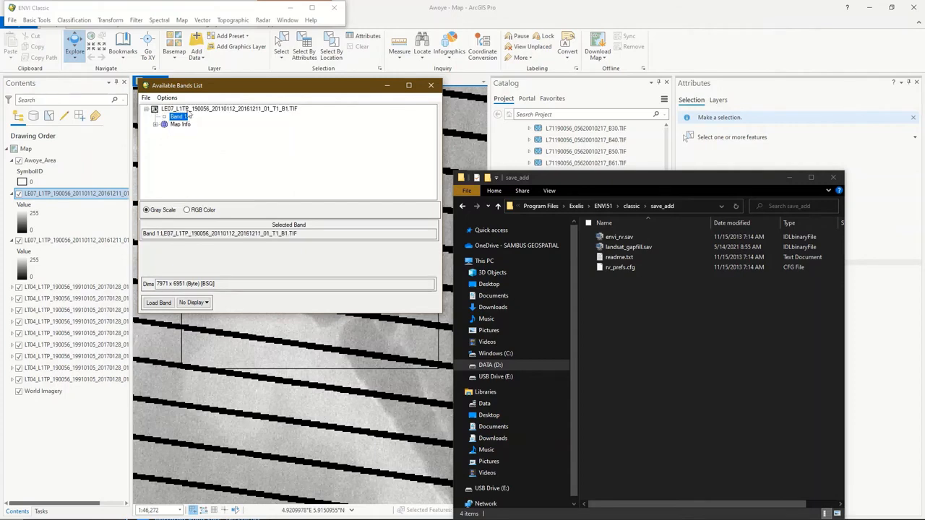
right_click(201, 109)
left_click(210, 143)
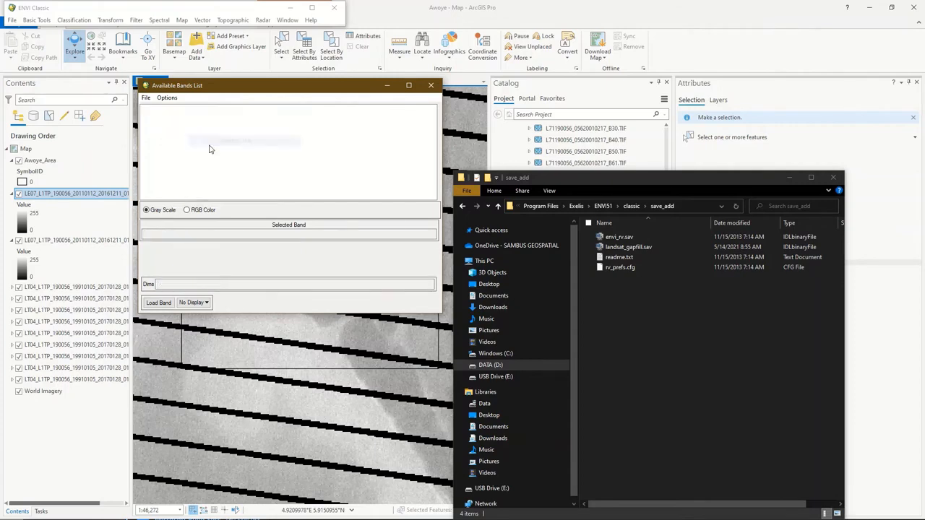
left_click(430, 85)
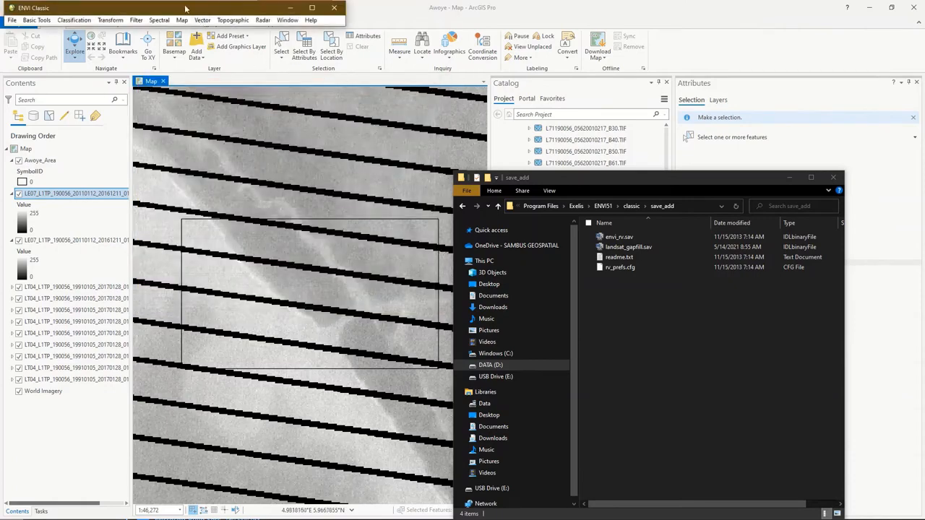
Step: Open the ten 2011 Landsat 7 TIF files, B1 to B5, B6_VCID_1, B6_VCID_2, B7, B8 and BQA, from the 2011 imagery folder
left_click_drag(185, 8, 265, 107)
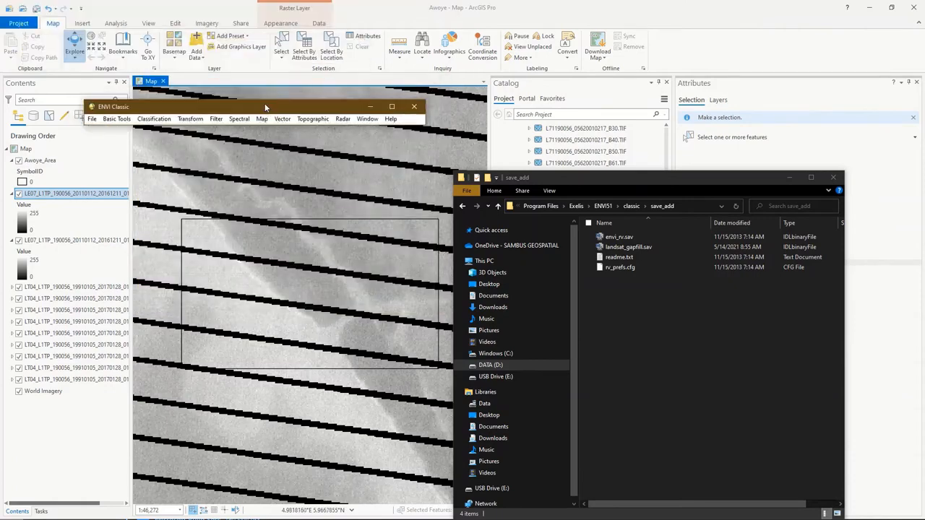
left_click(92, 119)
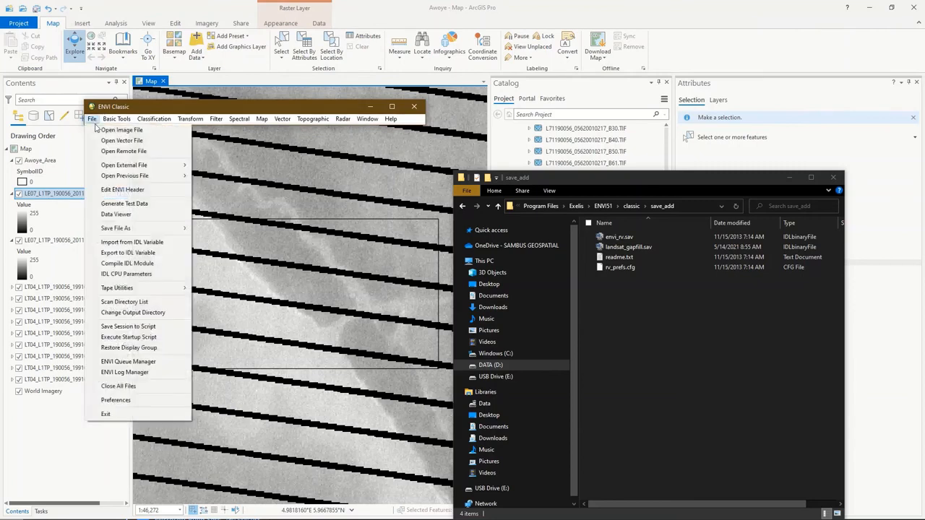
left_click(104, 132)
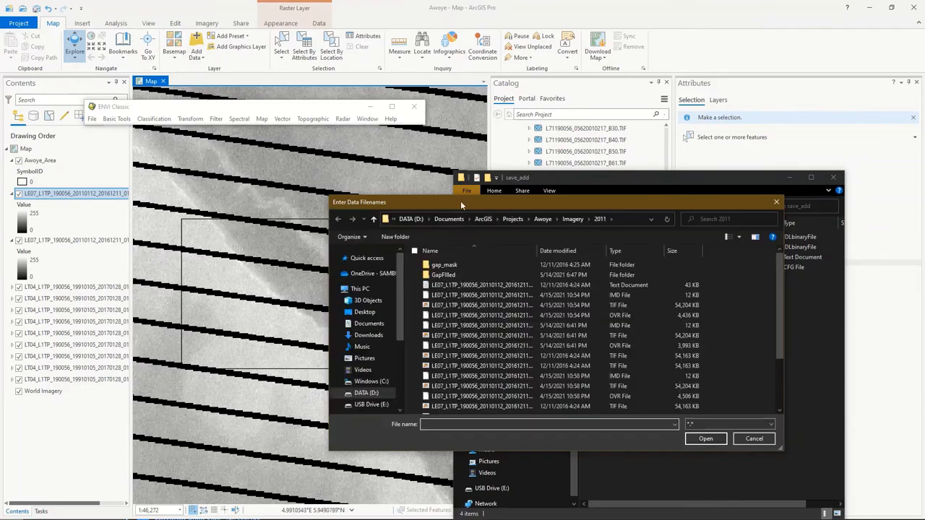
left_click_drag(460, 201, 354, 137)
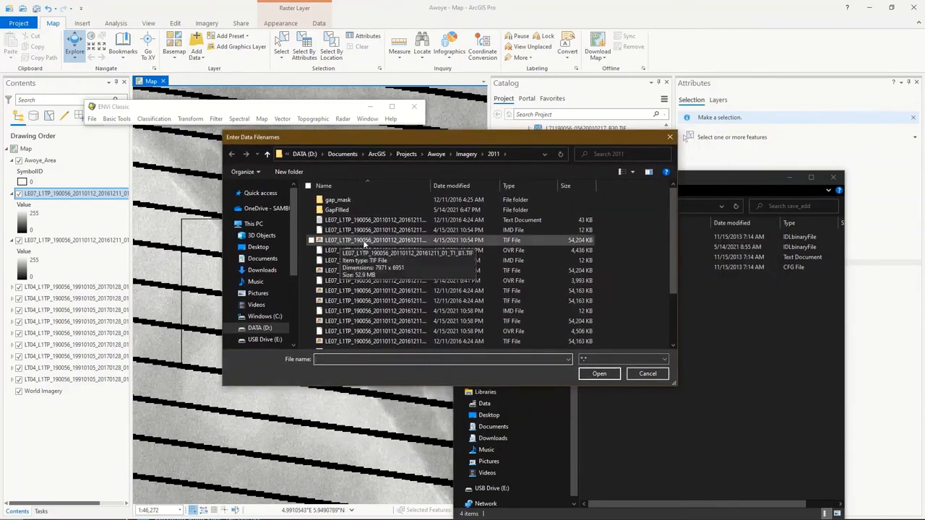
left_click(311, 240)
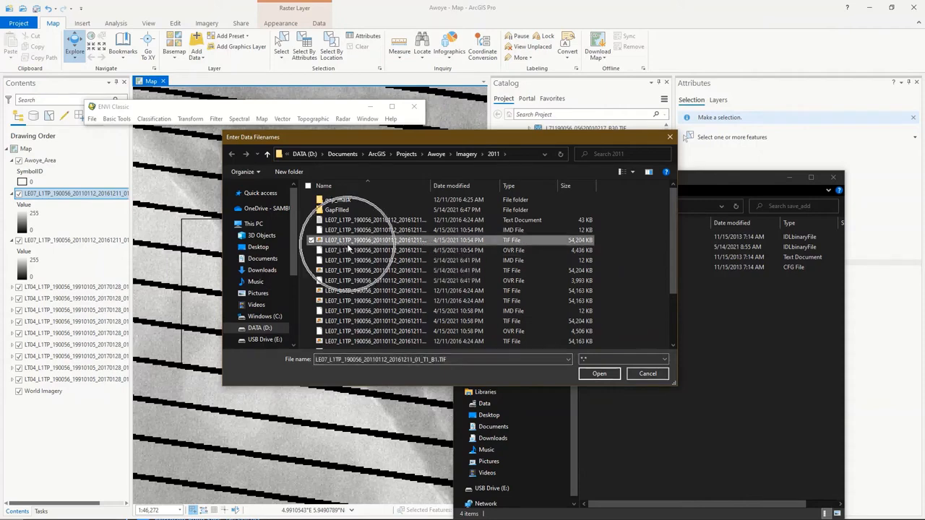
left_click(311, 270)
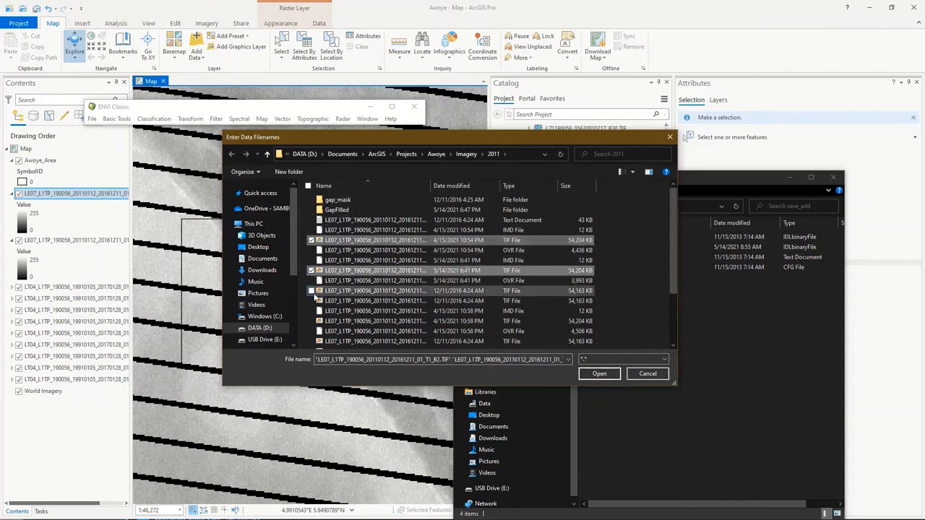
left_click(311, 291)
left_click(311, 301)
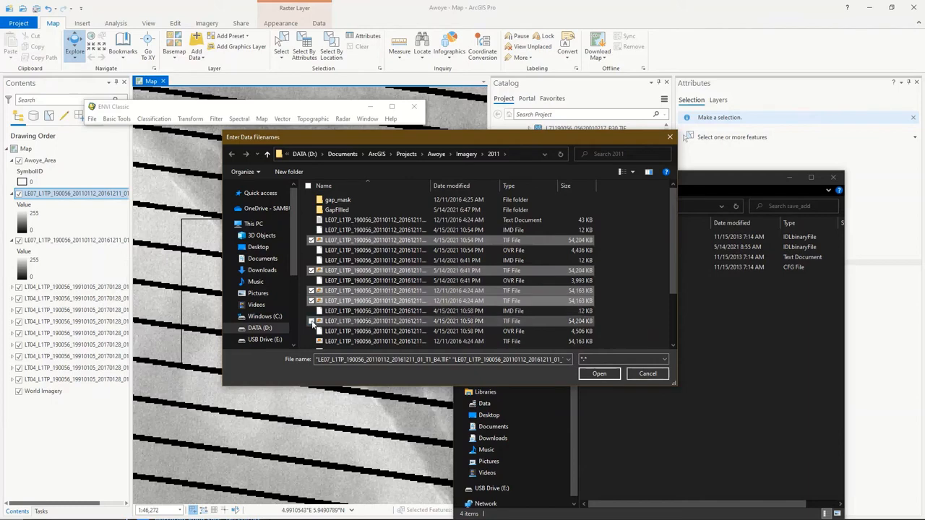
left_click(311, 321)
scroll(312, 323, "down", 2)
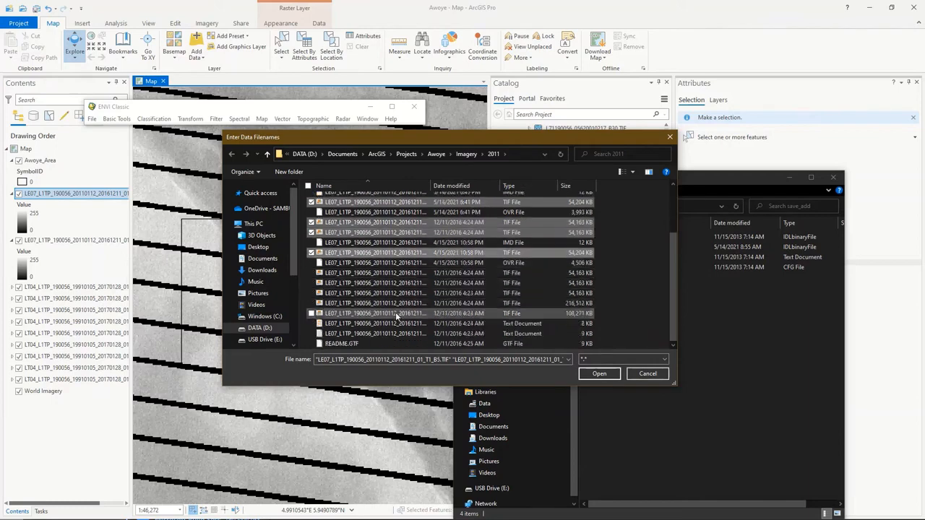
left_click(312, 273)
left_click(311, 283)
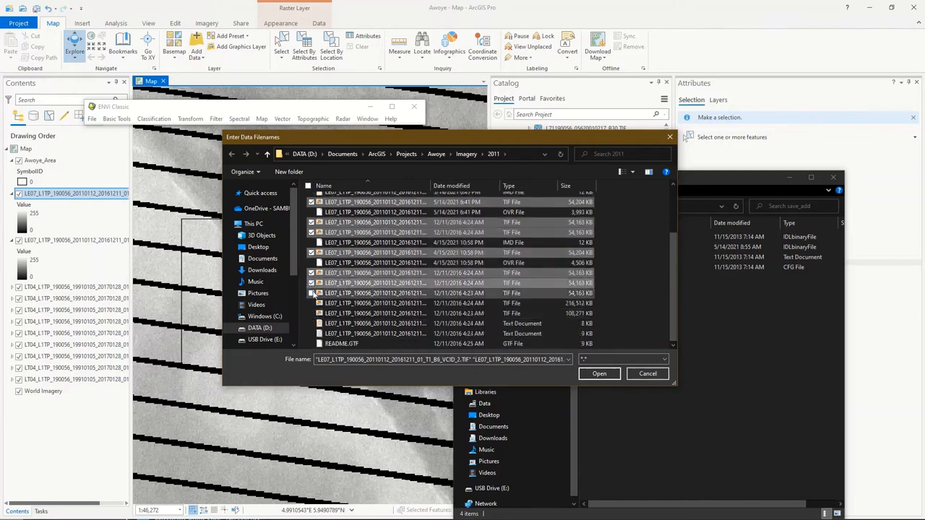
left_click(311, 293)
left_click(311, 303)
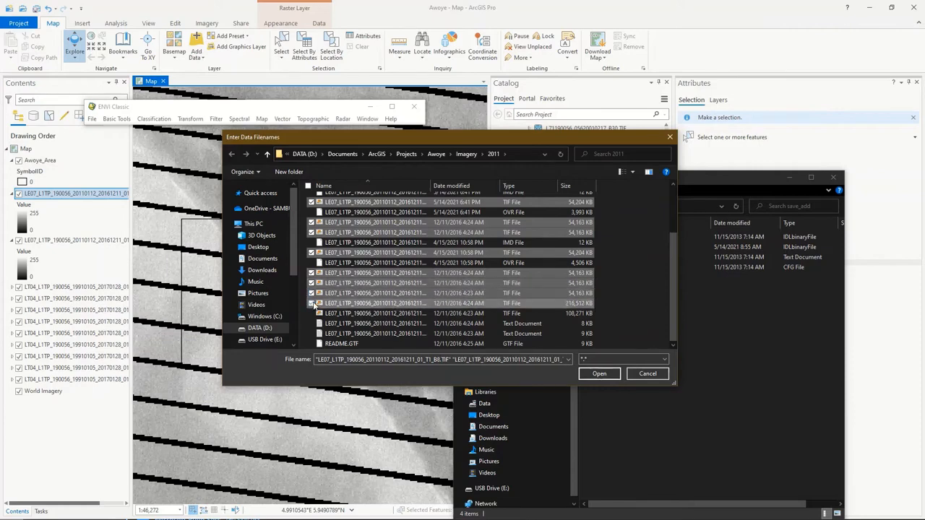
left_click(314, 315)
scroll(546, 312, "up", 3)
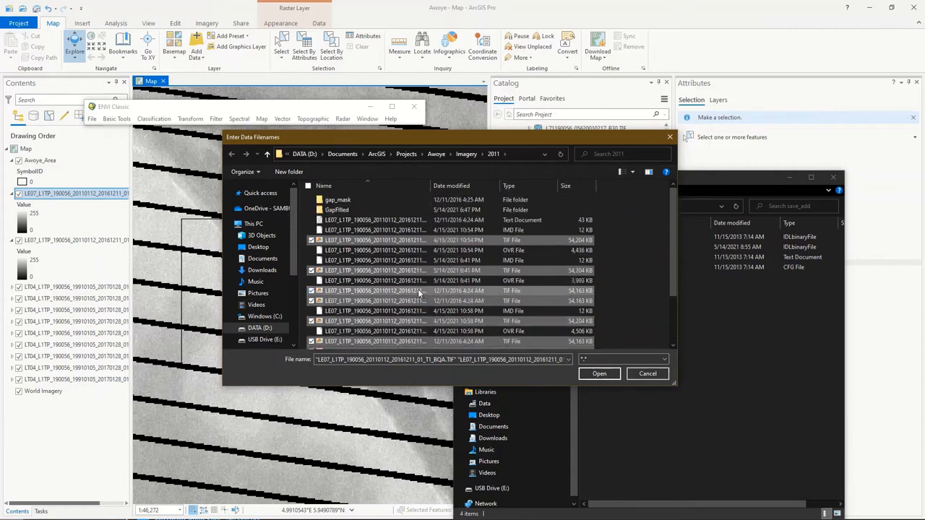
left_click(599, 374)
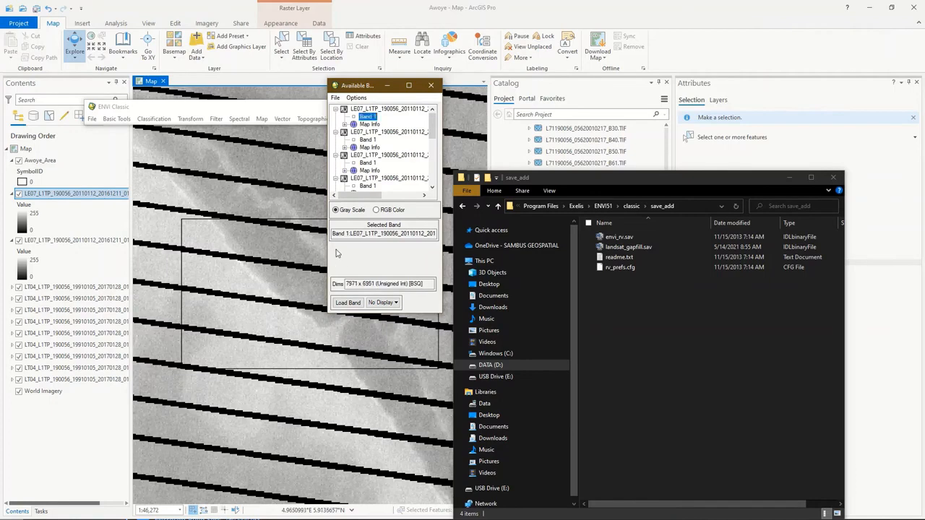
Step: Enlarge the Available Bands List to fit all loaded files with their full names, and select the B1.TIF file
left_click_drag(329, 200, 165, 209)
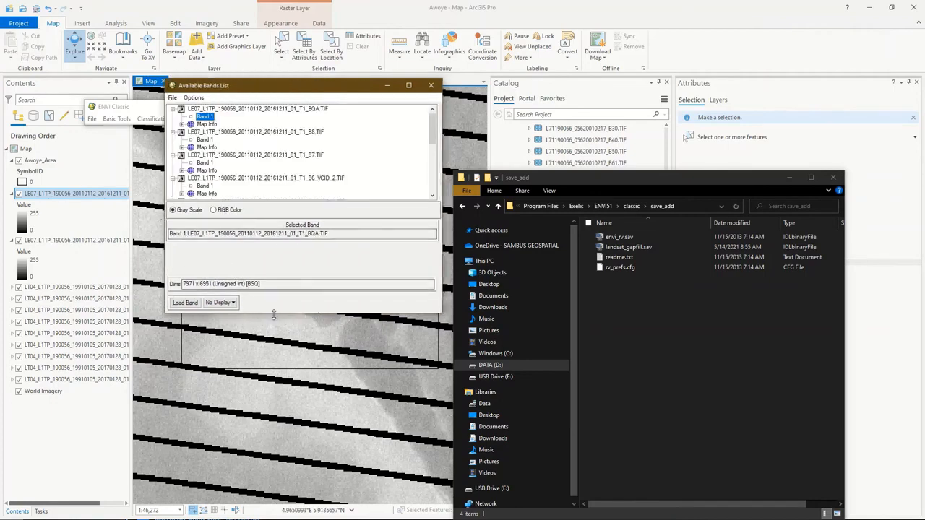
left_click_drag(273, 315, 273, 460)
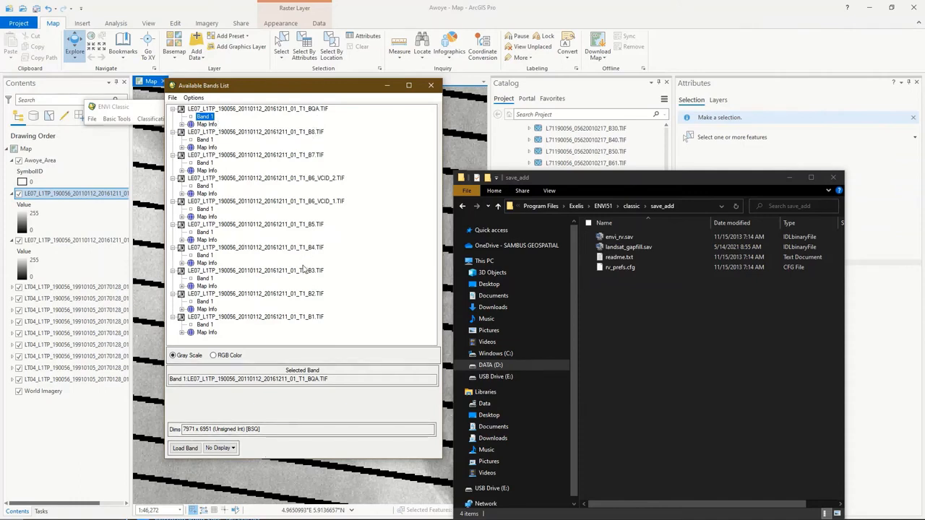
left_click(286, 317)
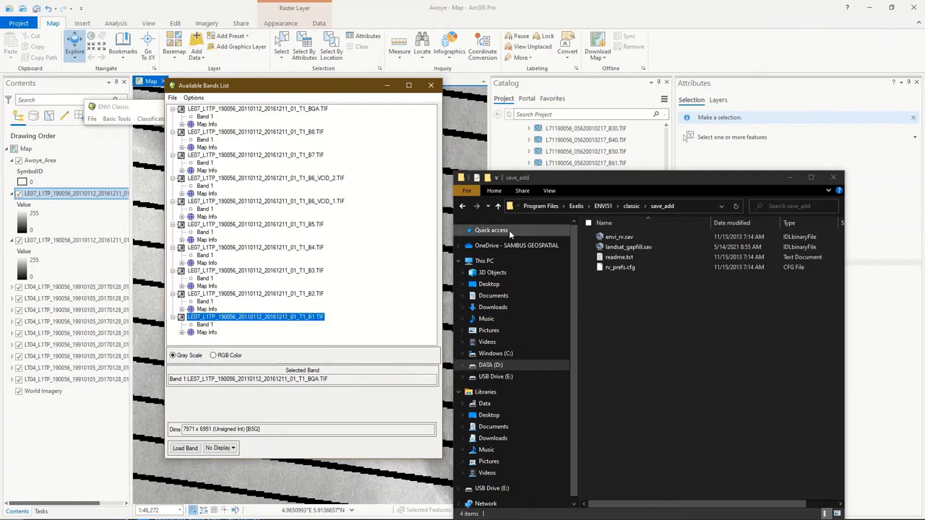
Step: In File Explorer, create a folder named Rectified in Documents\ArcGIS\Projects\Awoye\Imagery
left_click(506, 428)
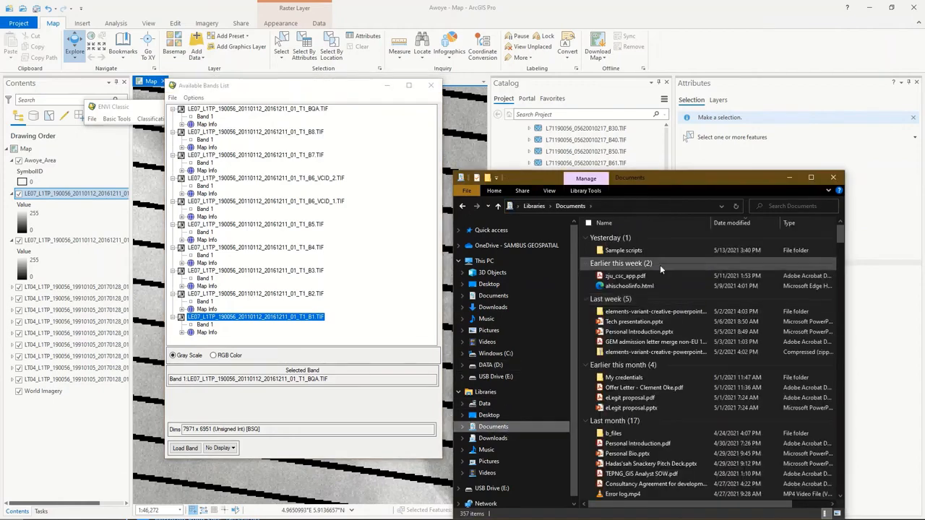
scroll(641, 371, "down", 7)
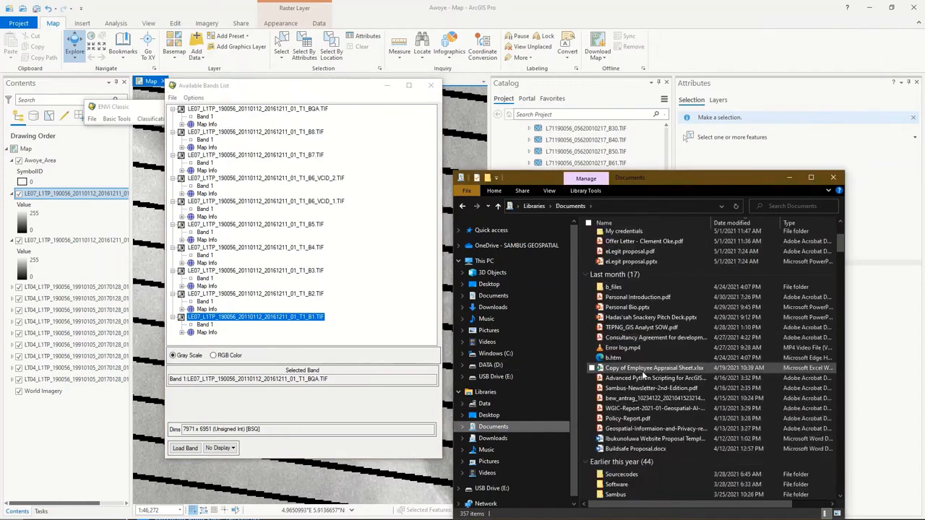
scroll(643, 375, "down", 3)
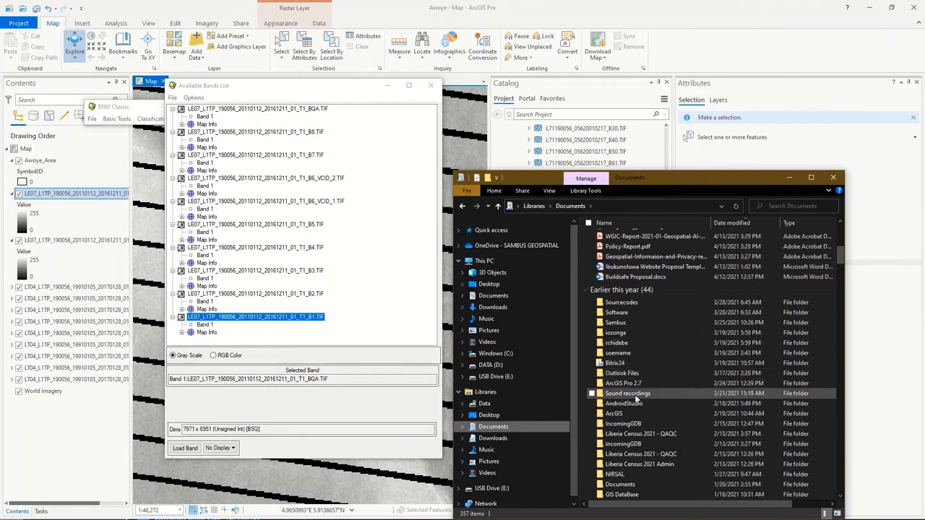
left_click(633, 409)
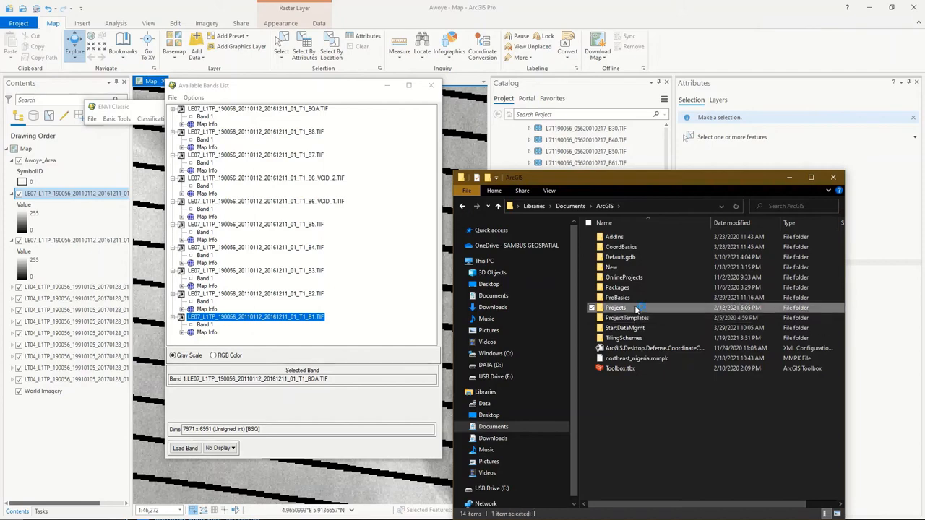
double_click(634, 307)
double_click(627, 237)
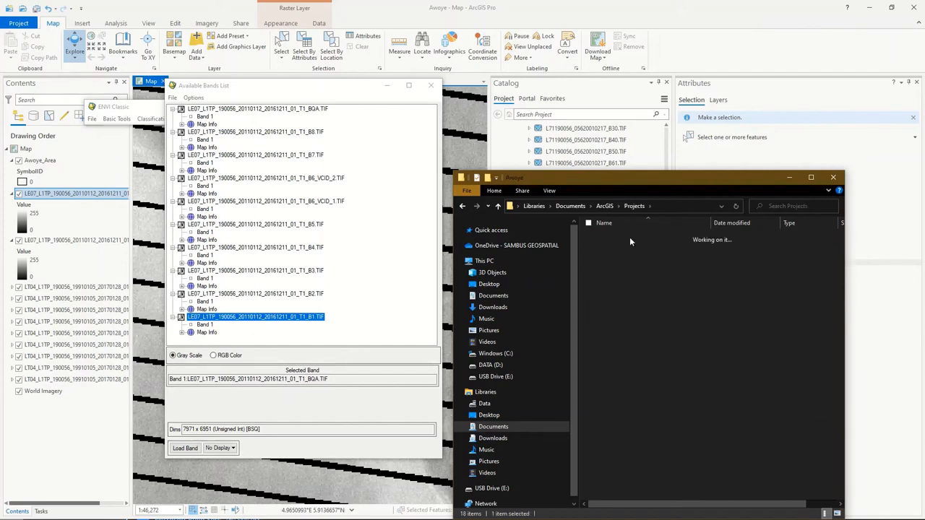
double_click(619, 258)
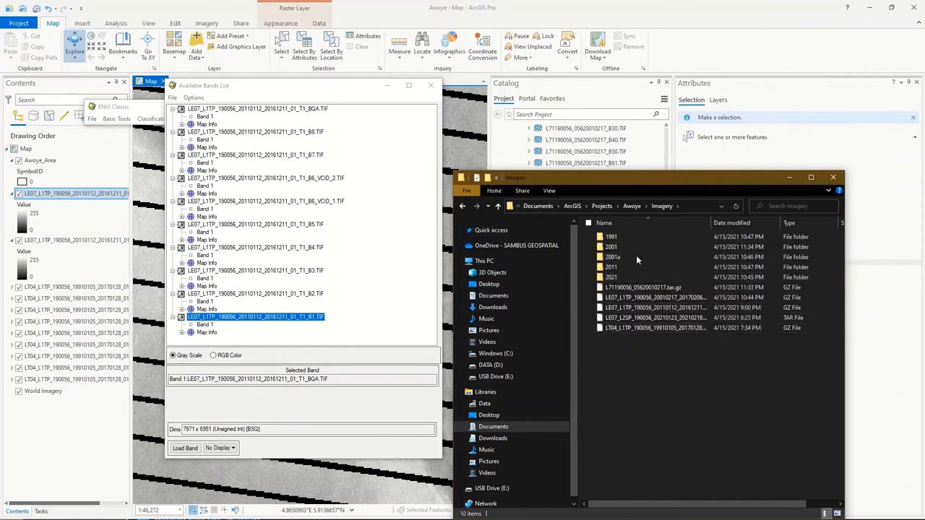
type("Re")
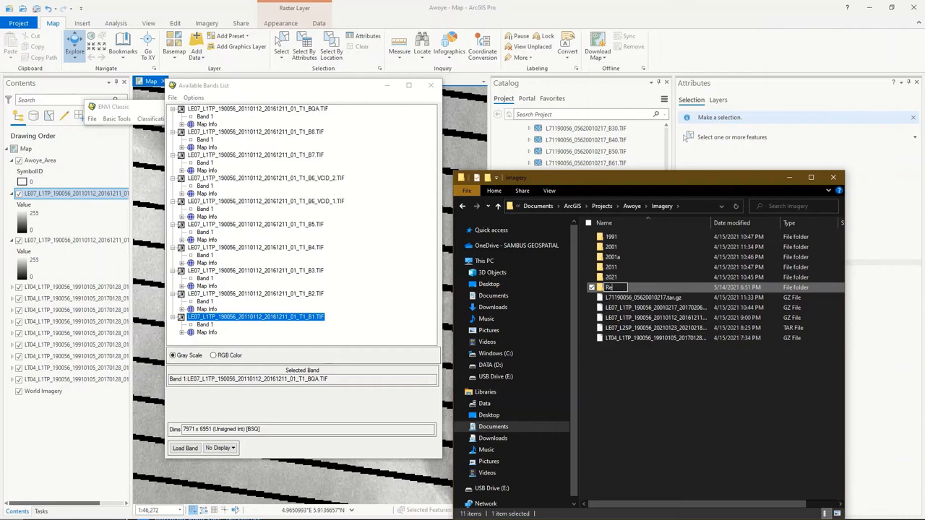
type("ctified")
left_click(654, 287)
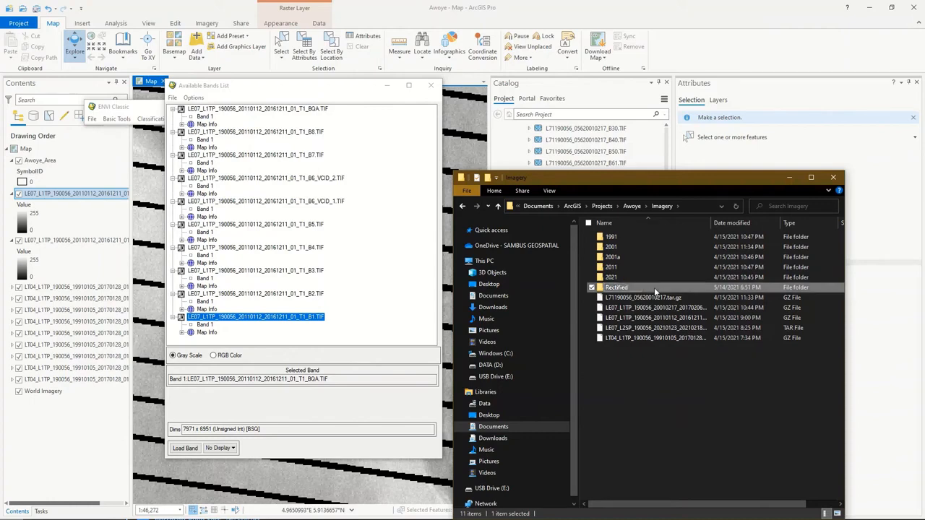
Step: Create a folder named 2011 inside the Rectified folder, open it and bring up its full path
double_click(653, 288)
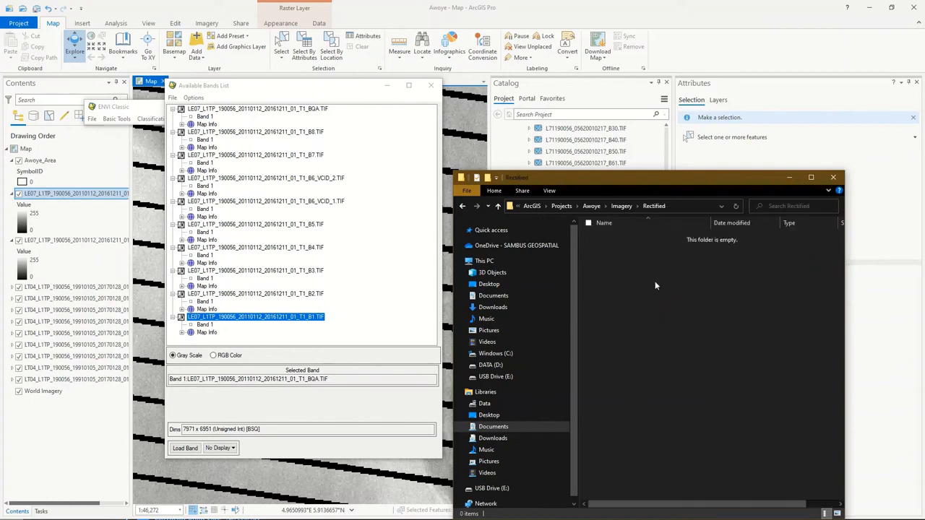
left_click(487, 177)
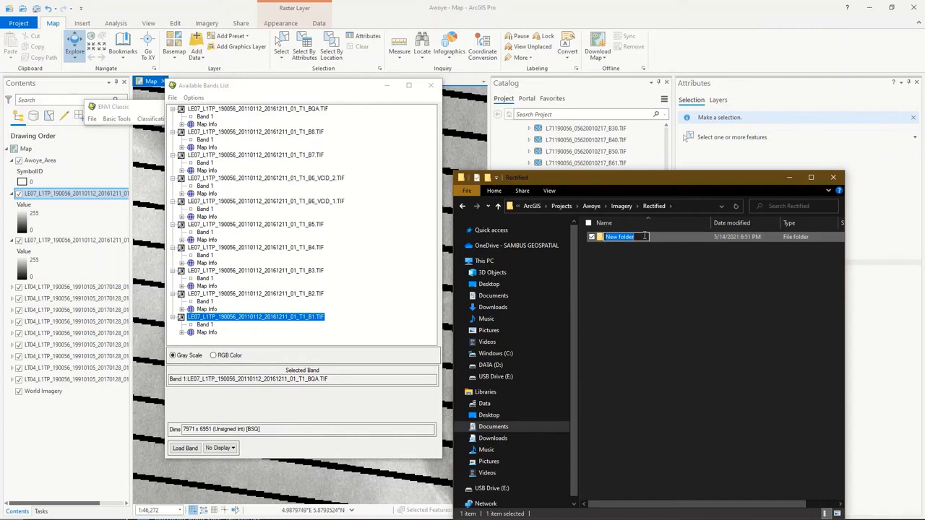
type("2011")
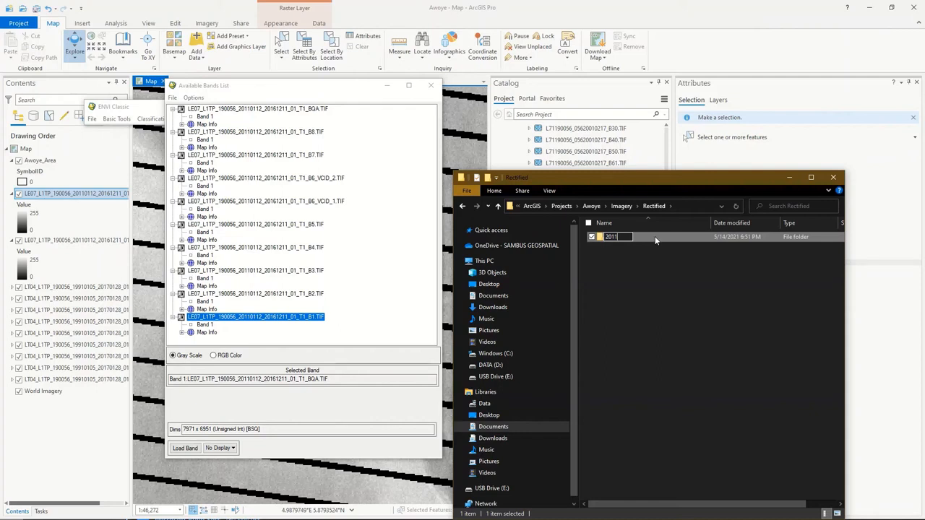
key("Return")
left_click(704, 203)
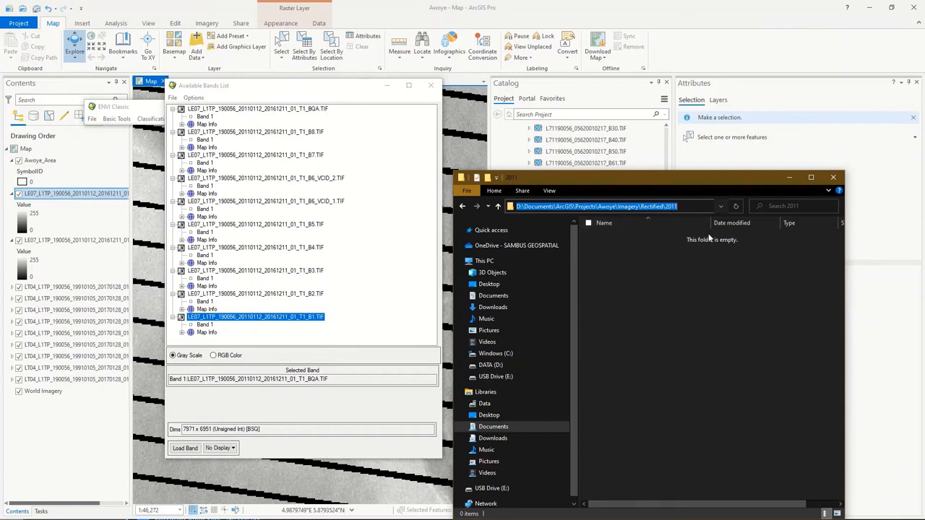
left_click(671, 289)
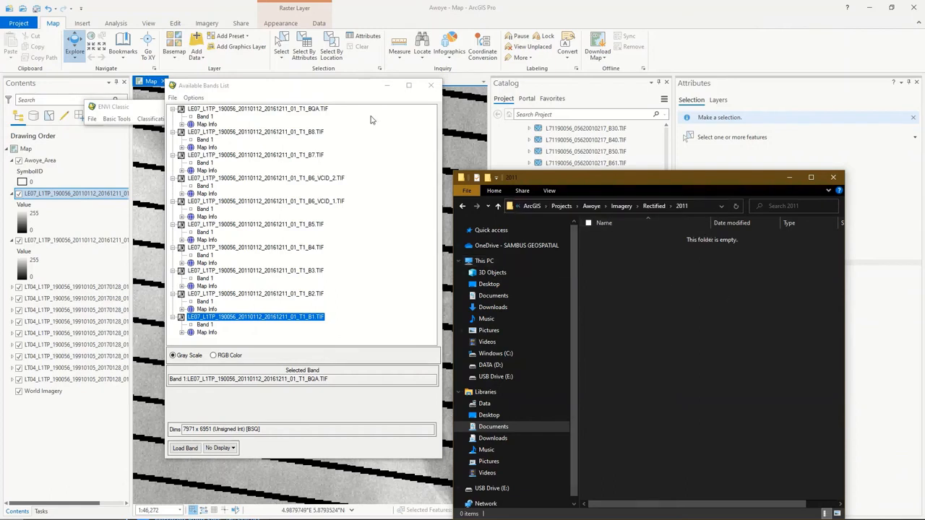
Step: Back in ENVI Classic, move the Available Bands List clear, select the B1.TIF file and create a new empty image display
left_click(340, 92)
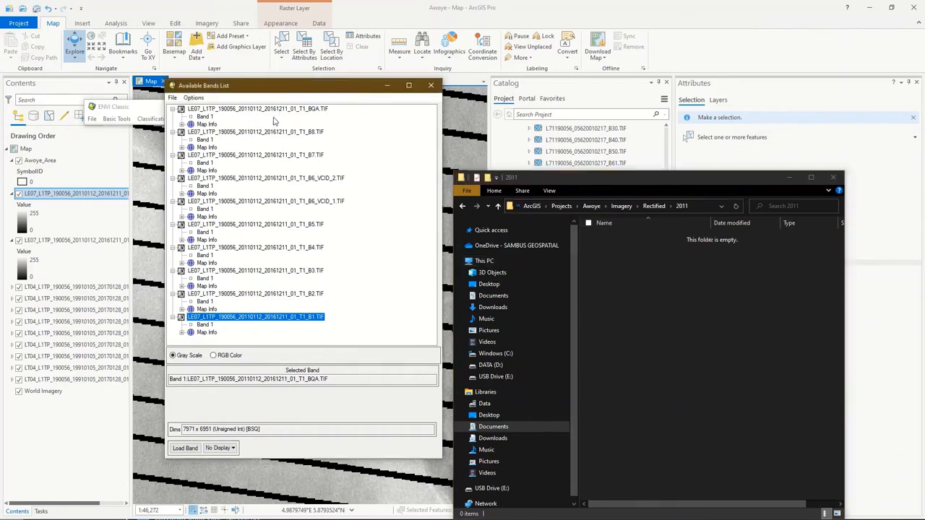
left_click(284, 298)
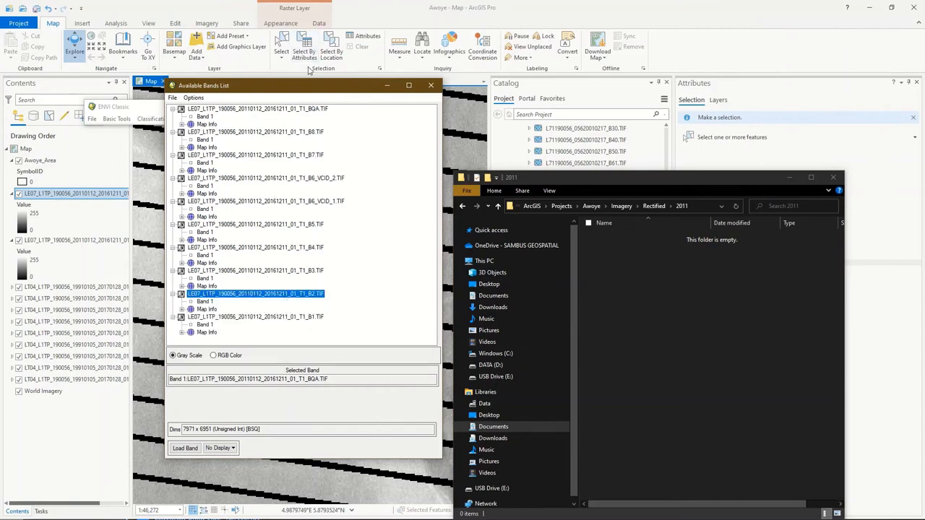
left_click_drag(304, 88, 349, 49)
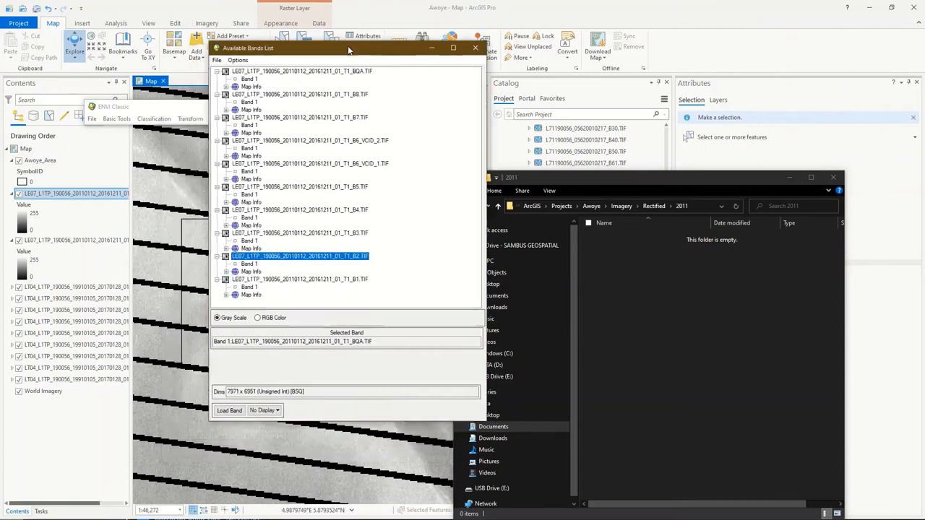
left_click(327, 279)
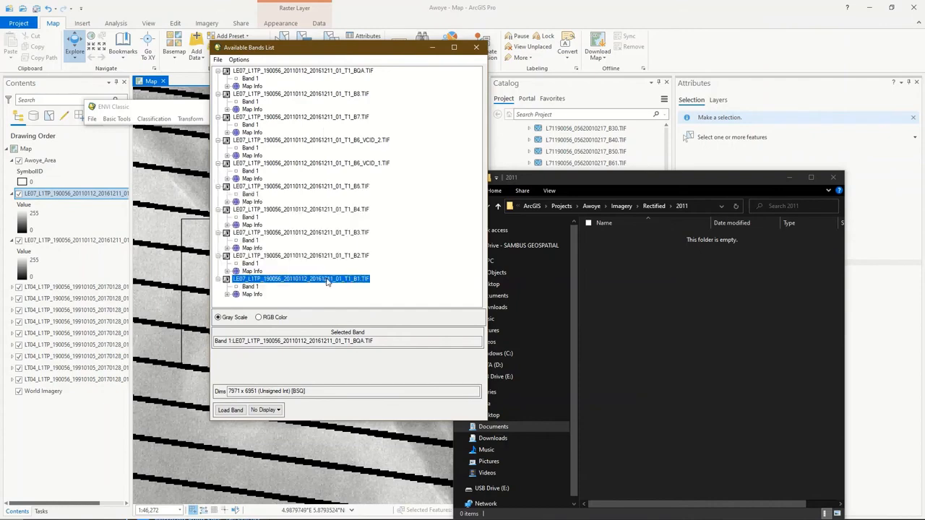
right_click(327, 281)
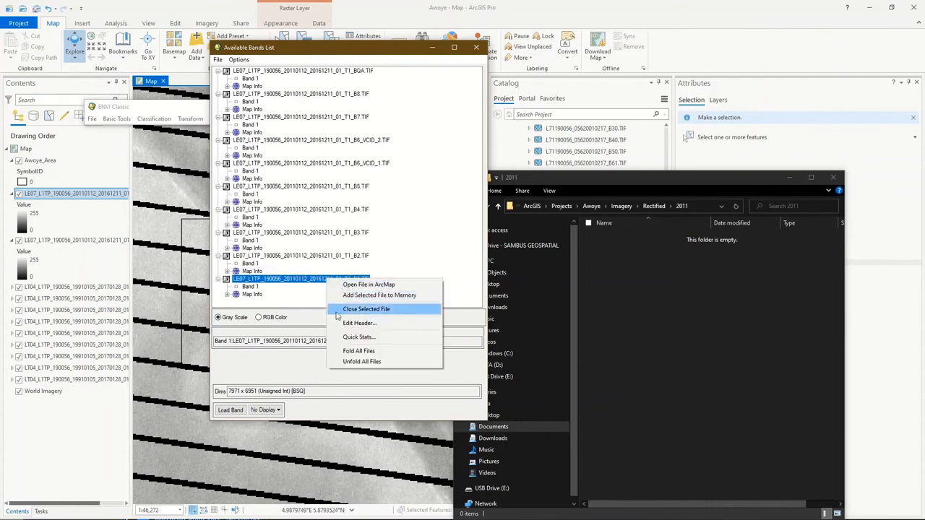
left_click(278, 284)
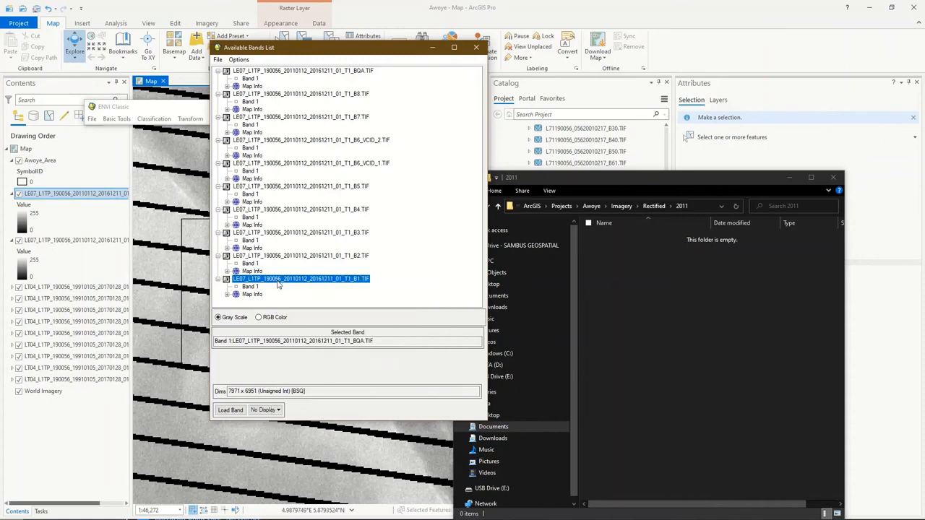
left_click(271, 410)
left_click(280, 422)
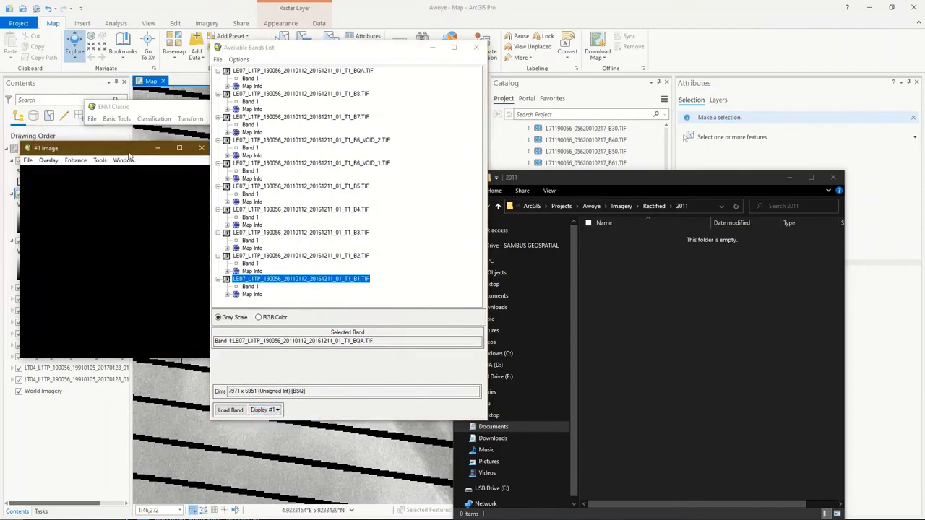
left_click(28, 160)
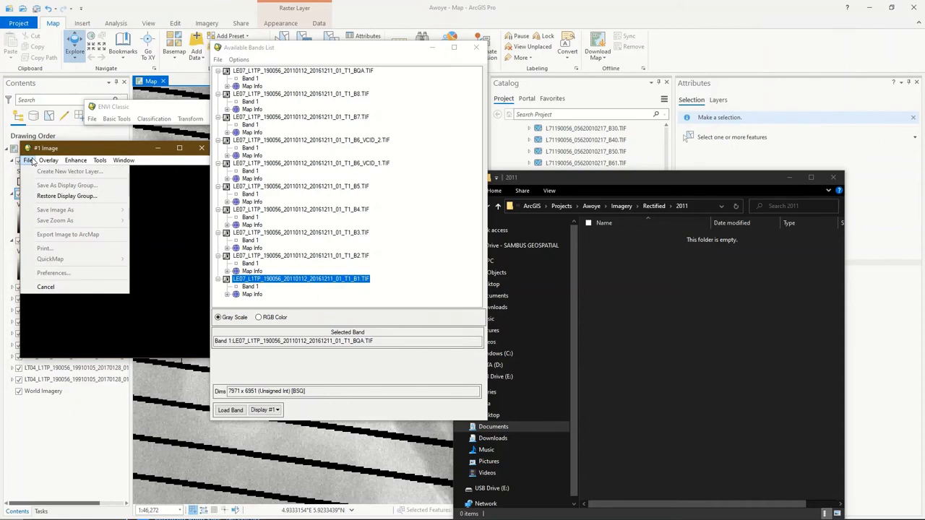
mouse_move(126, 161)
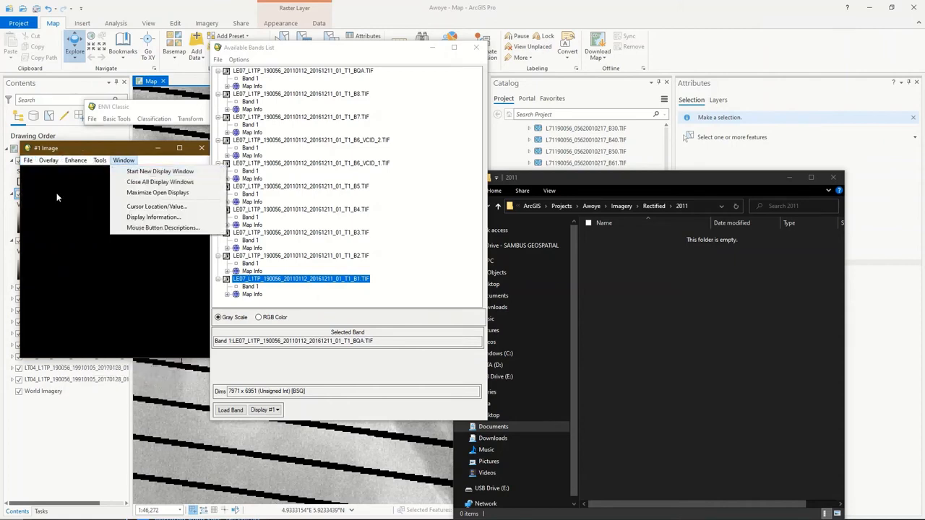
left_click(95, 295)
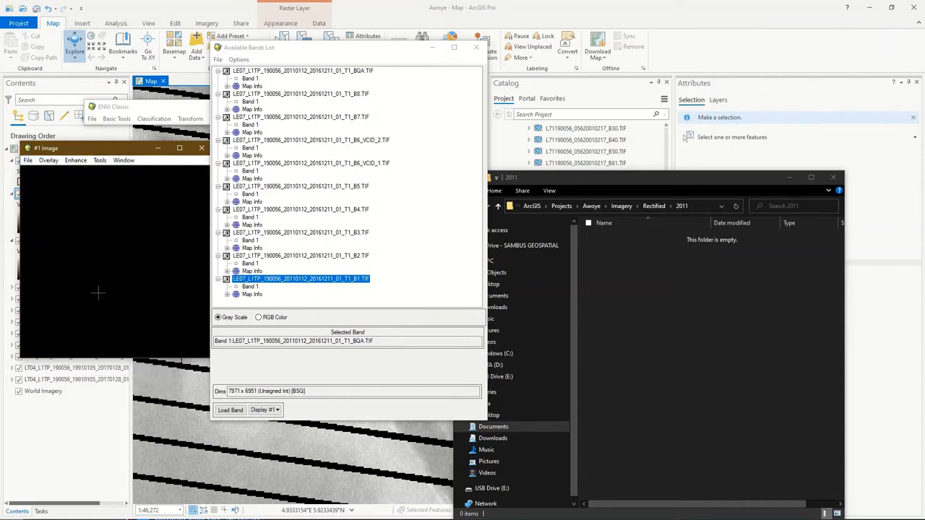
Step: Load the BQA band into Display #1 and examine its striping in the main, scroll and zoom views
left_click(231, 409)
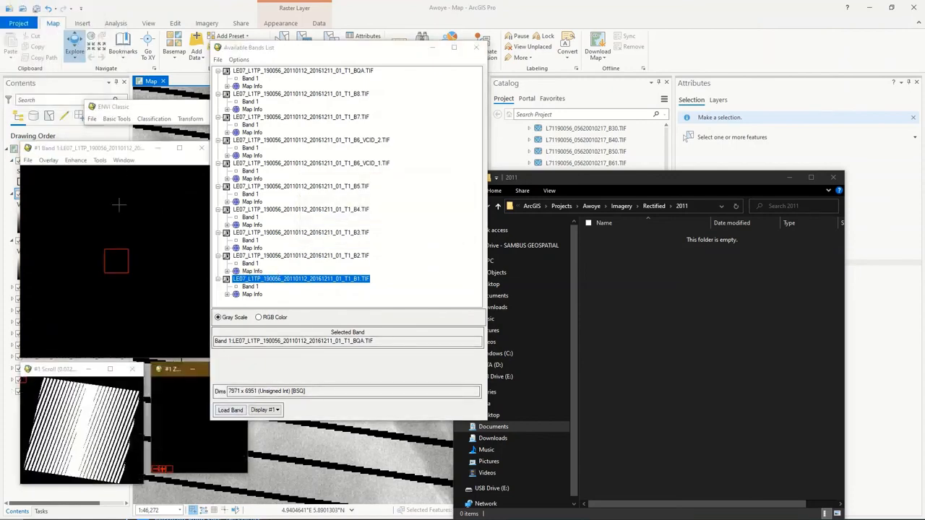
left_click_drag(116, 148, 108, 121)
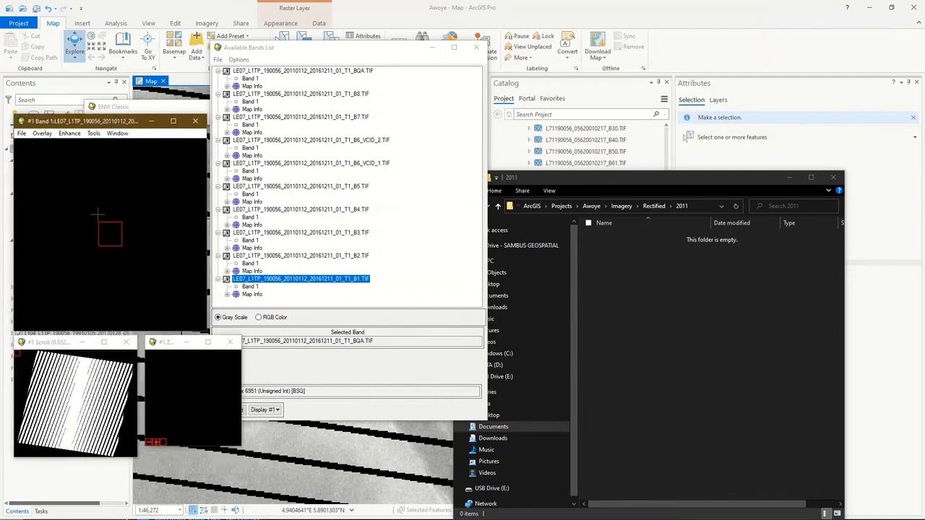
left_click(105, 393)
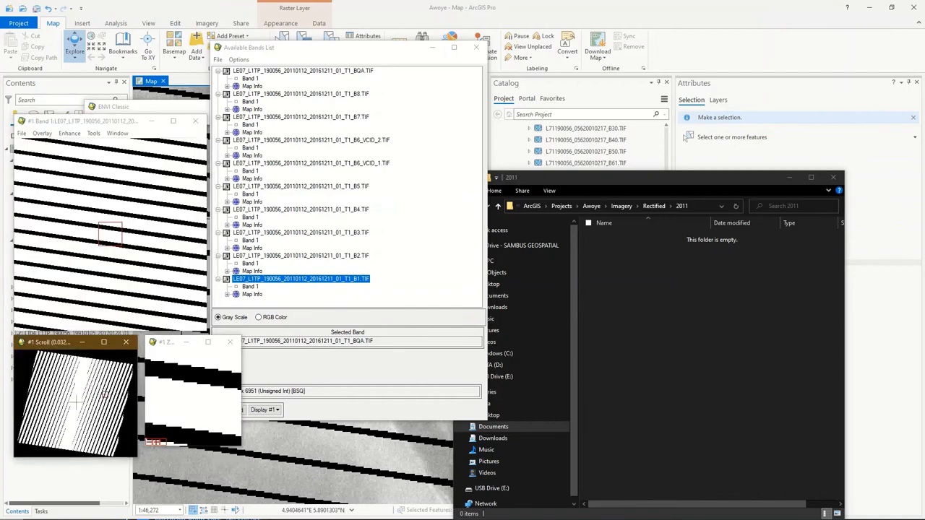
left_click_drag(70, 402, 98, 411)
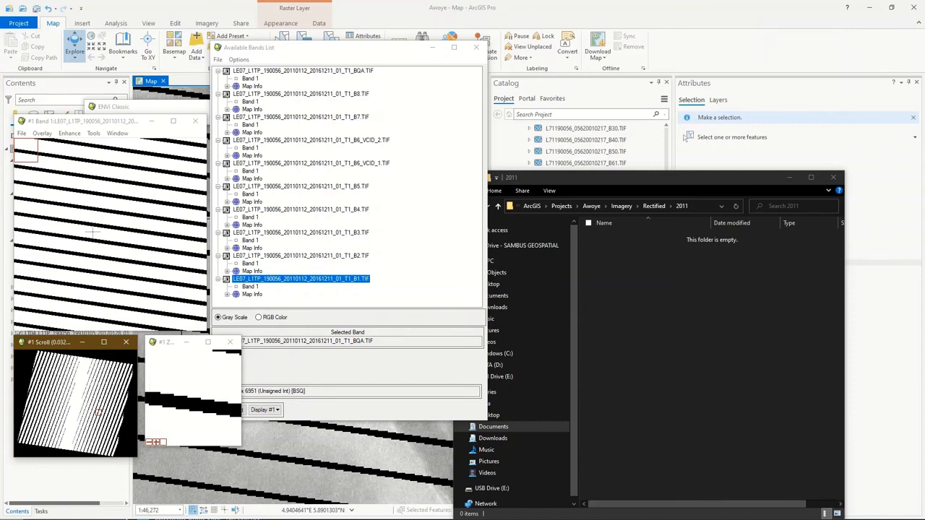
left_click(155, 442)
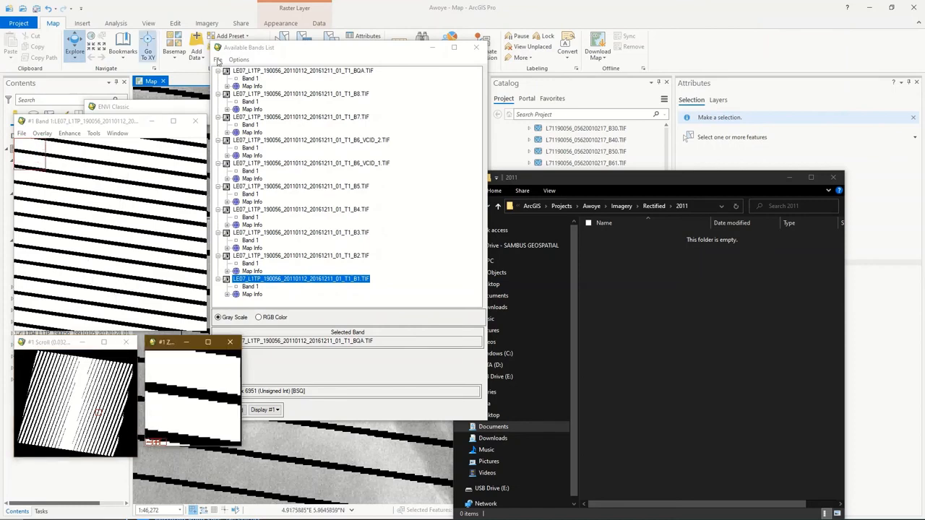
Step: Bring the ENVI Classic main window forward and arrange it and the Available Bands List clear of the image display
left_click_drag(248, 52, 272, 84)
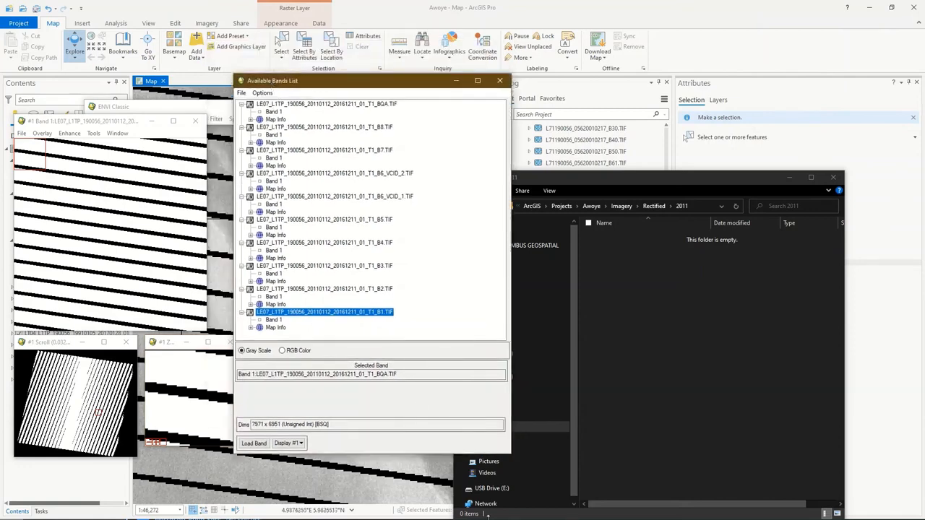
key("super")
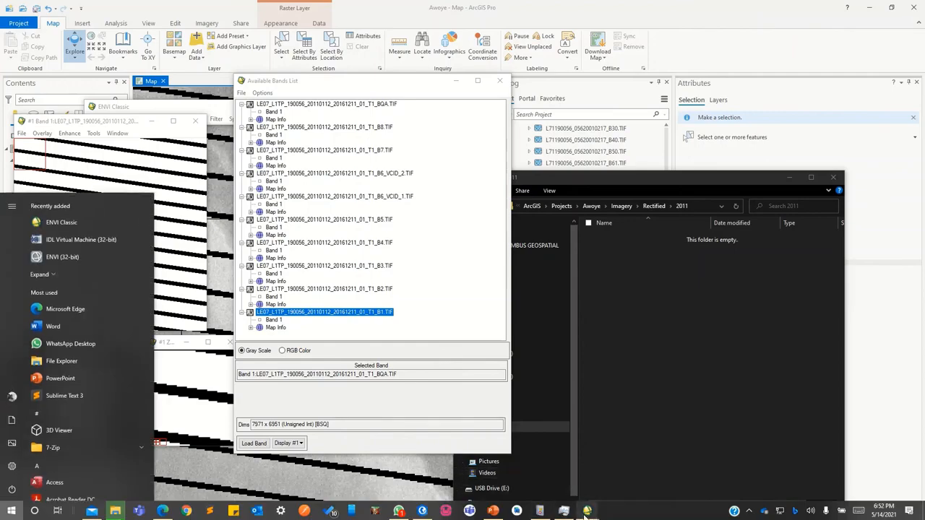
mouse_move(587, 511)
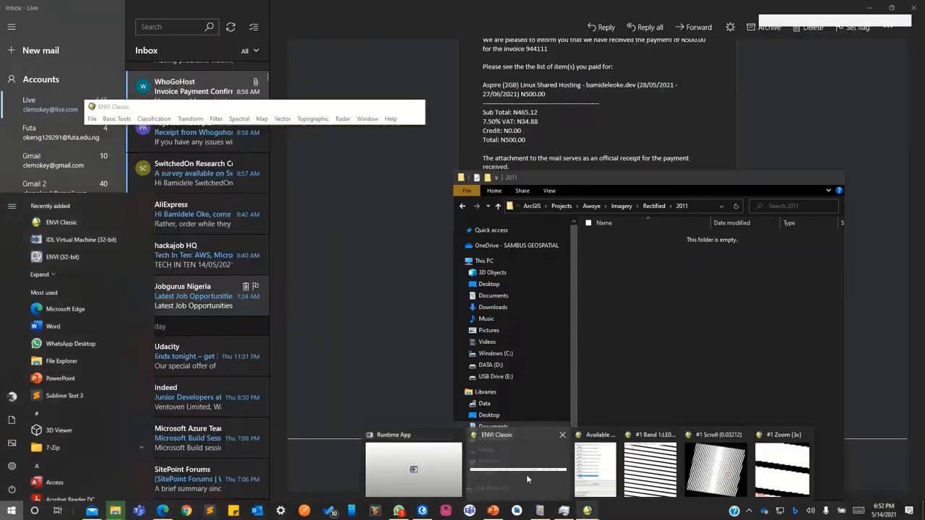
left_click(526, 474)
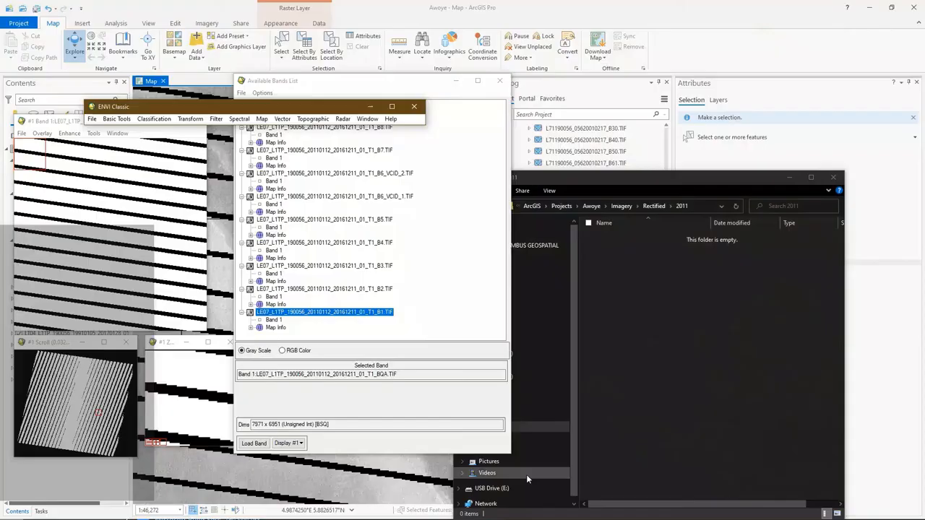
left_click_drag(222, 110, 180, 84)
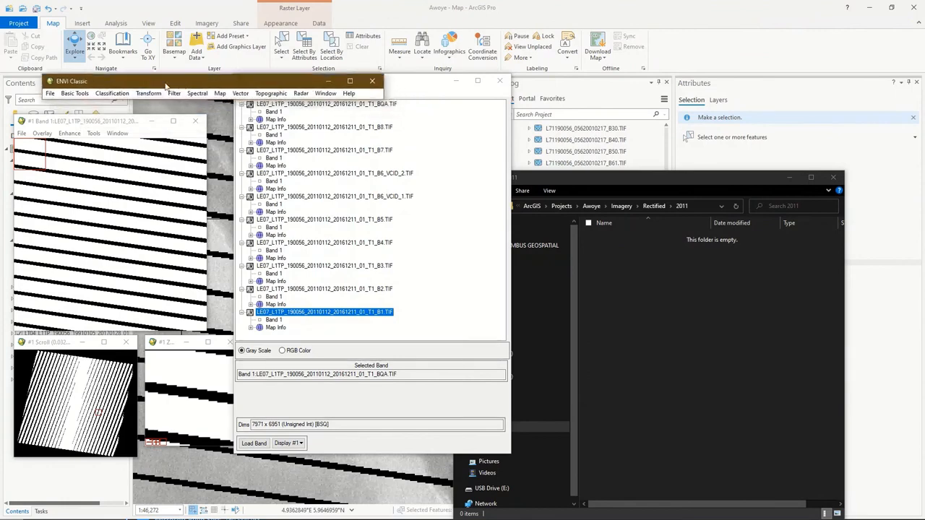
Step: Start Landsat Gapfill using single file triangulation and set the output file to B1.tiff in Awoye\Imagery\Rectified\2011
left_click(75, 94)
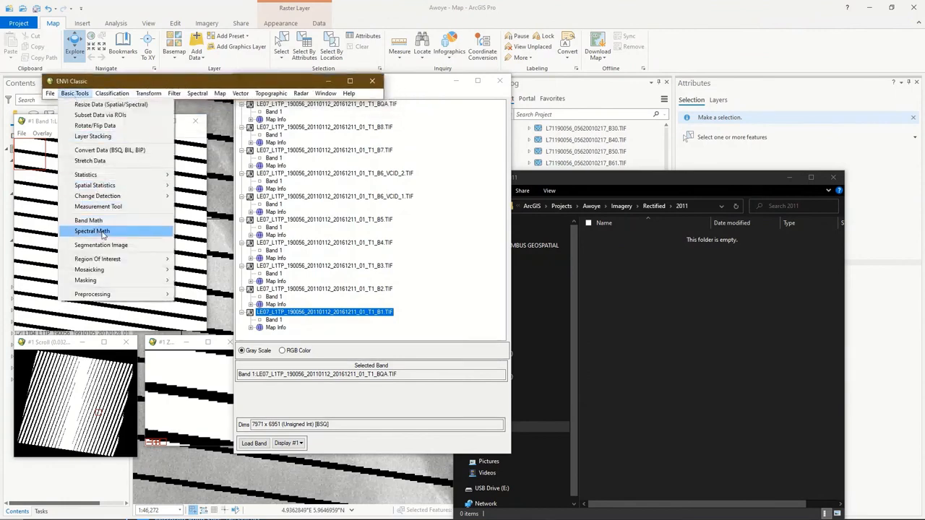
mouse_move(114, 295)
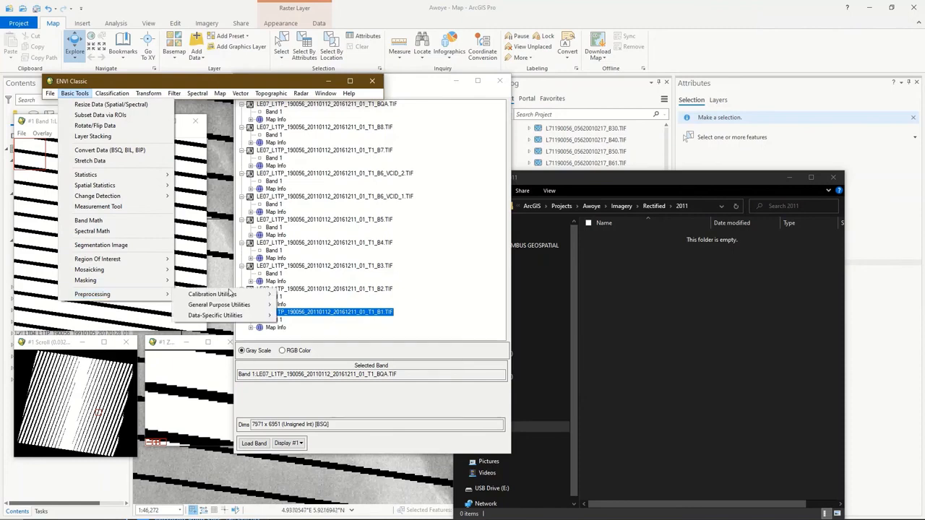
mouse_move(233, 318)
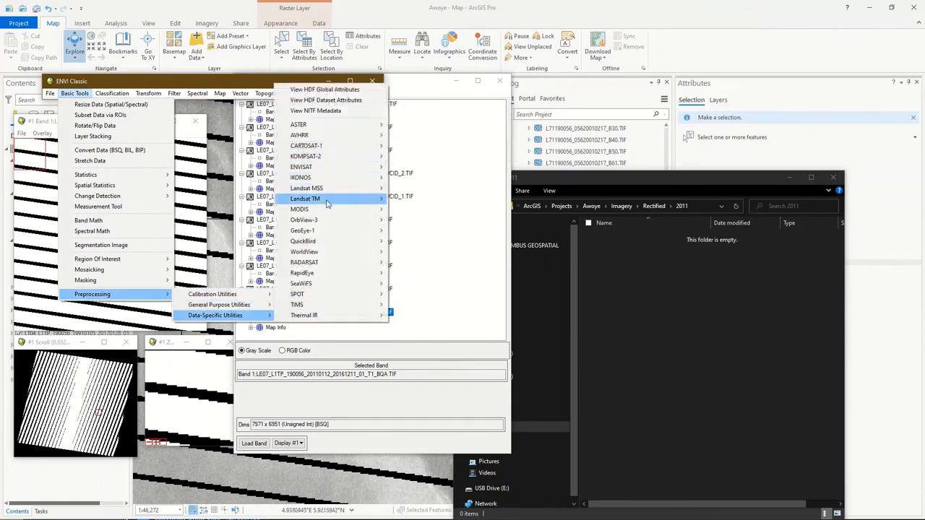
mouse_move(329, 199)
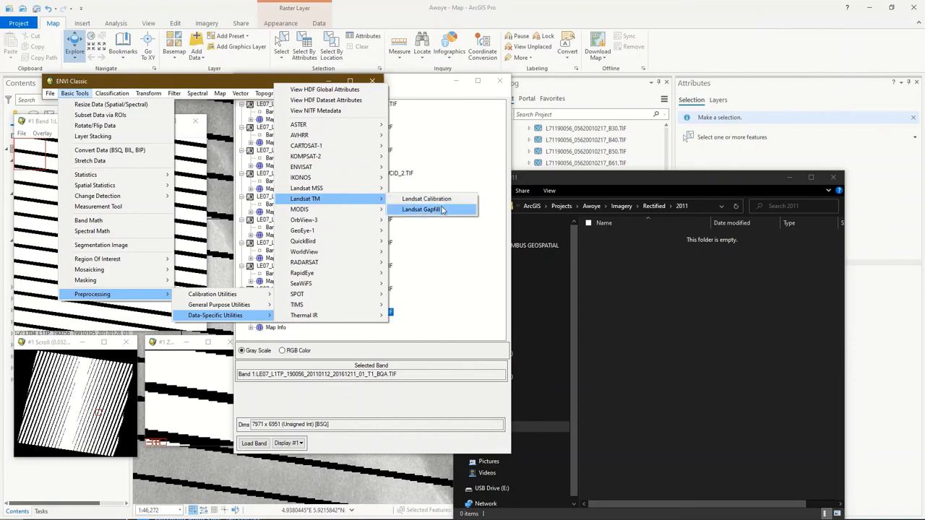
left_click(427, 209)
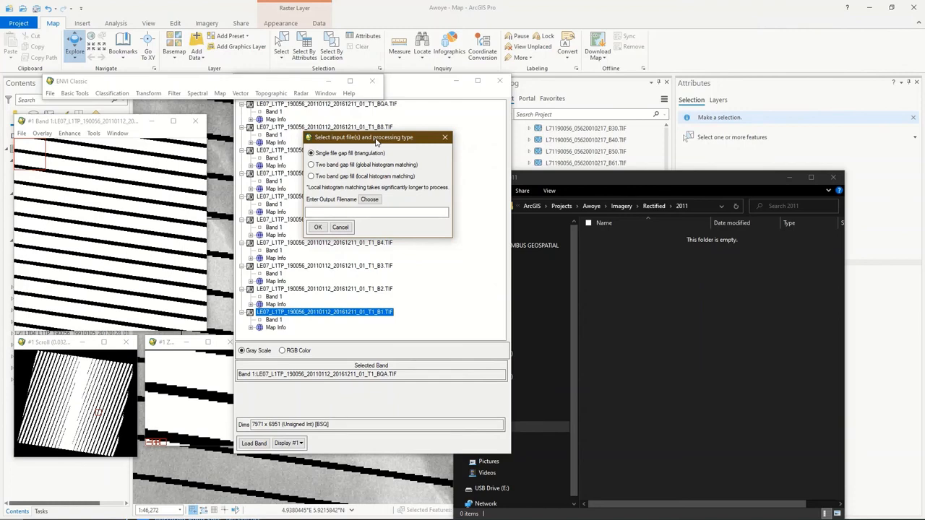
left_click(369, 199)
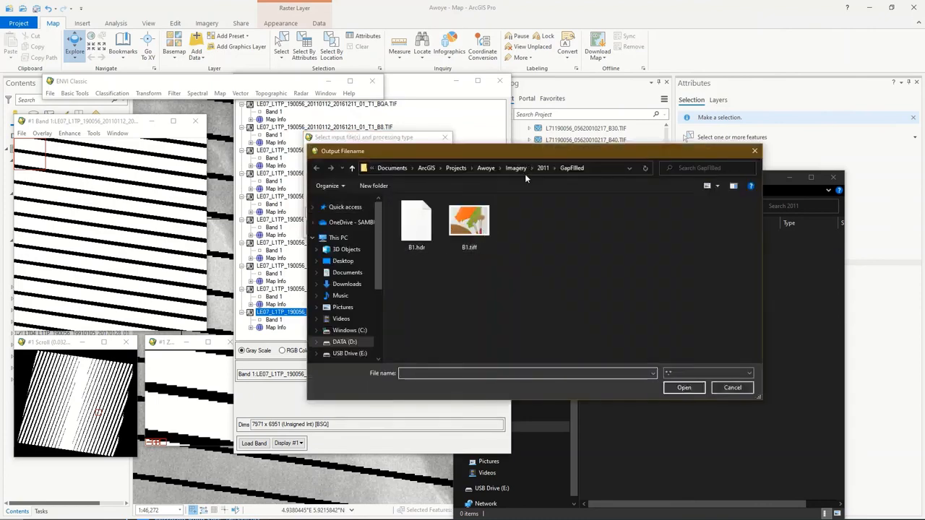
left_click(538, 168)
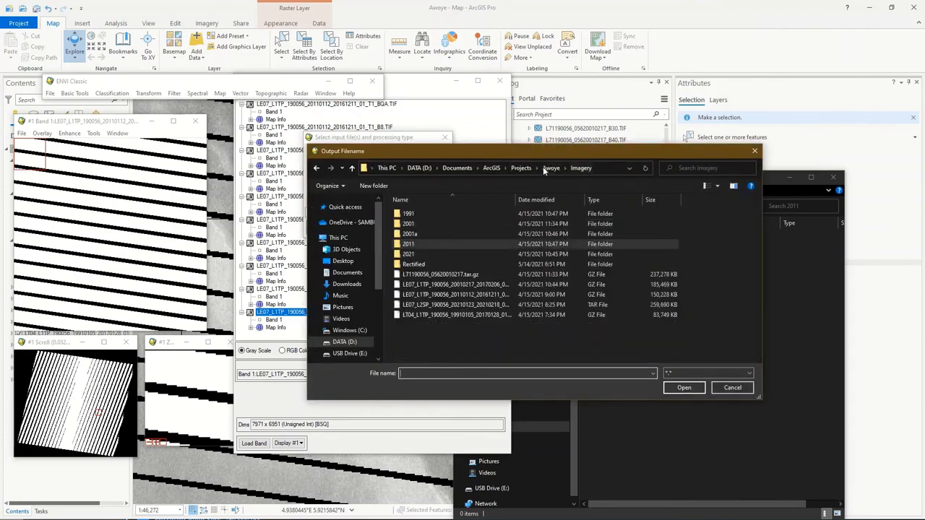
double_click(436, 264)
double_click(442, 214)
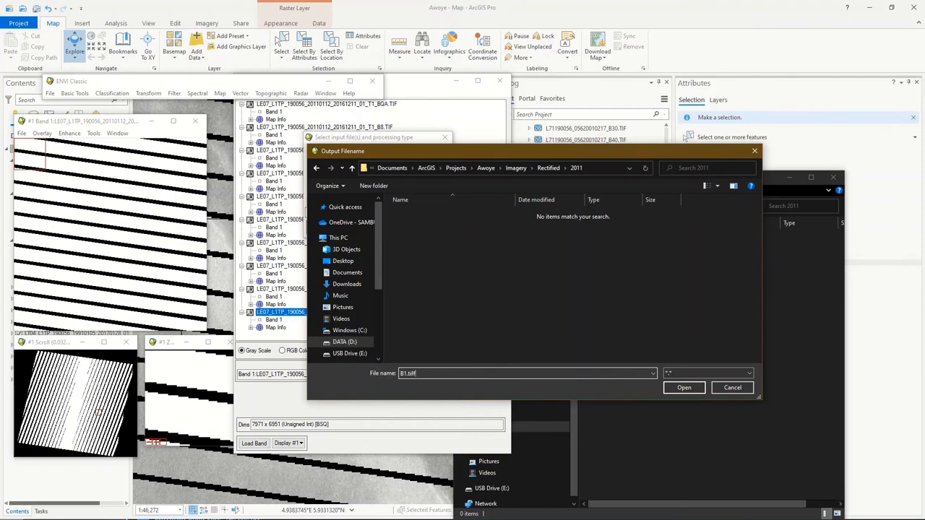
left_click(676, 386)
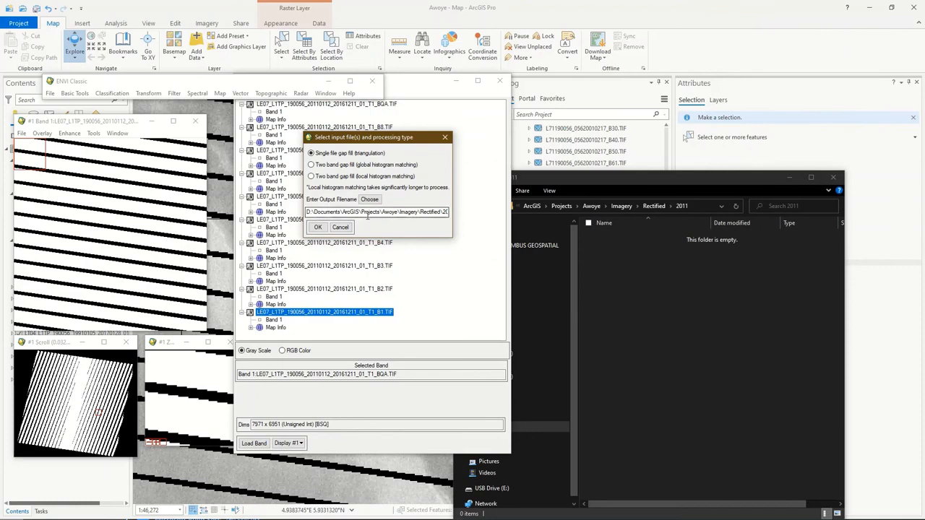
Step: Choose the 2011 Landsat 7 B1.TIF as the input file and run the gap fill
left_click(320, 227)
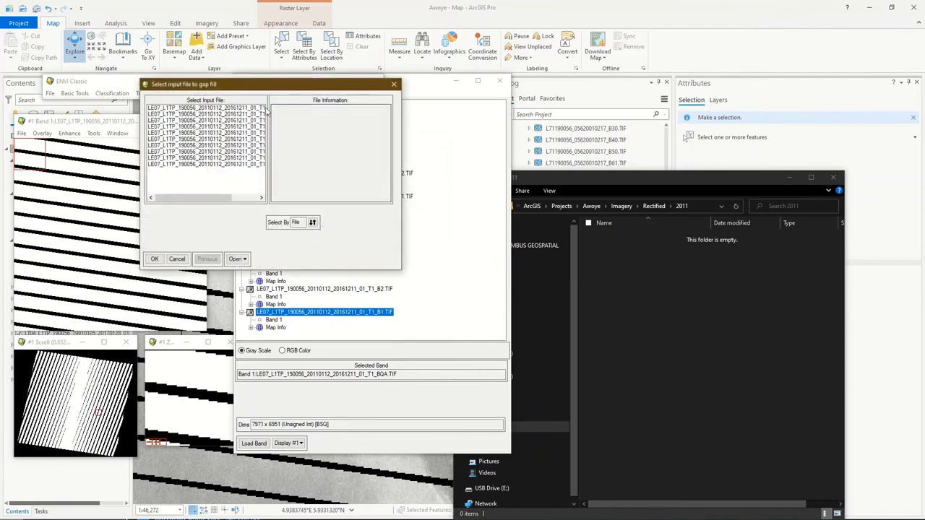
left_click_drag(266, 91, 321, 101)
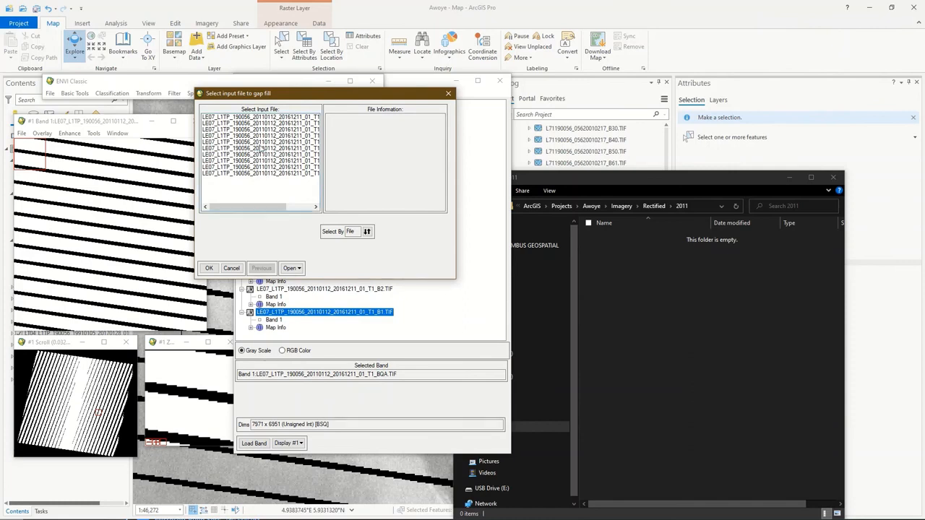
left_click_drag(258, 206, 297, 210)
left_click(279, 174)
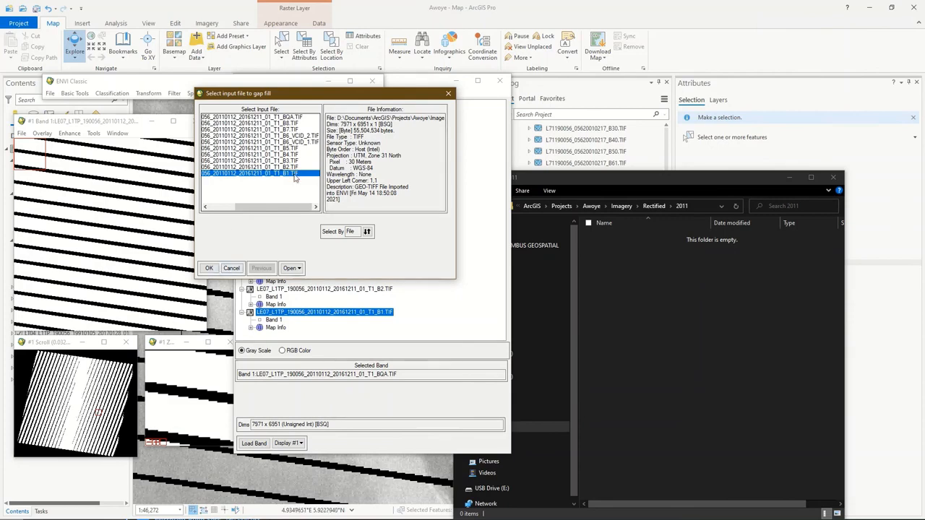
left_click(209, 268)
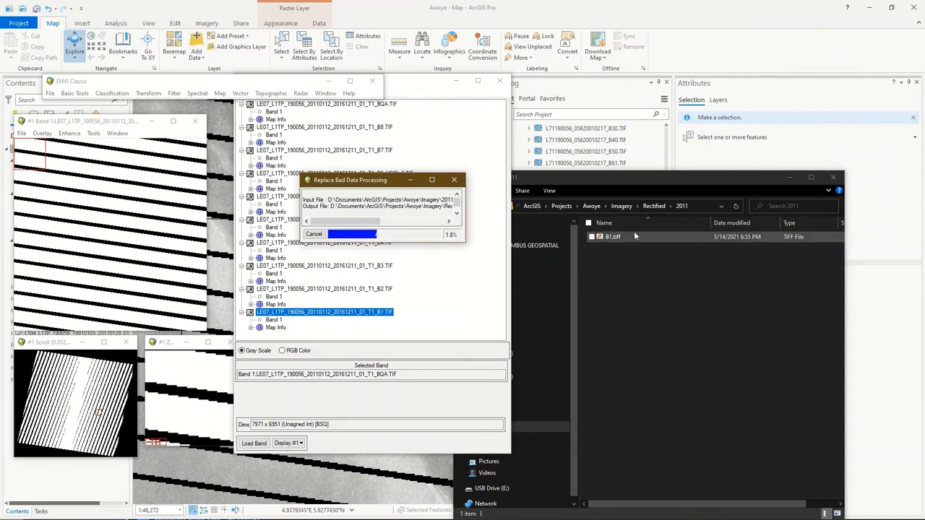
Step: In File Explorer, refresh the Rectified\2011 folder and check the output files, selecting B1.tiff
left_click(634, 235)
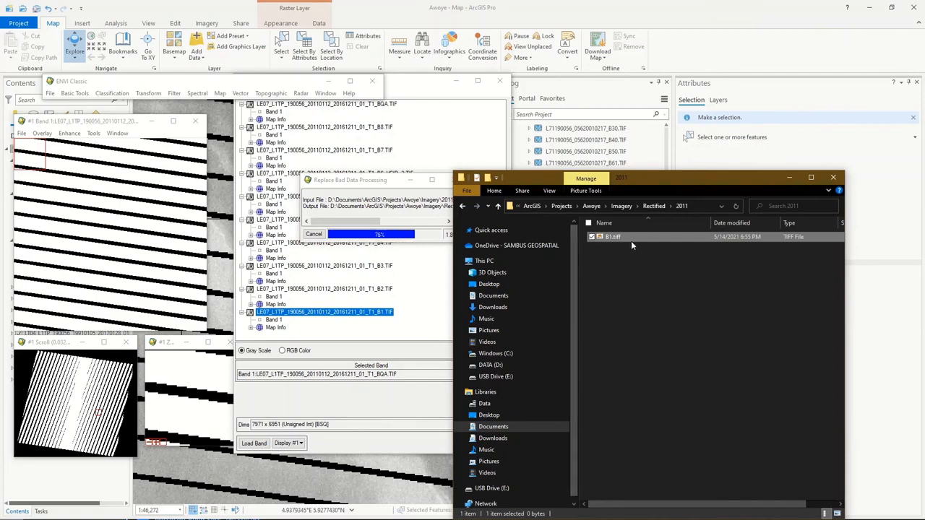
left_click(657, 288)
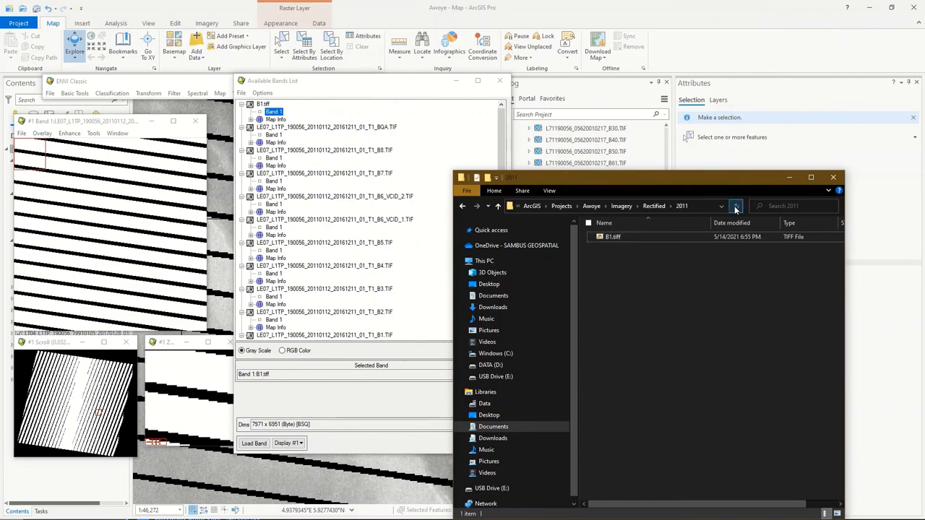
left_click(735, 206)
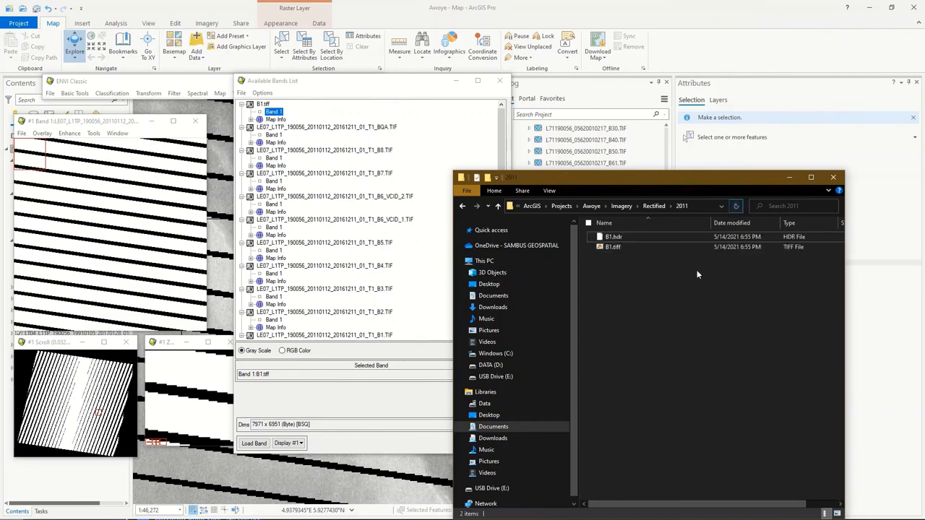
left_click(630, 248)
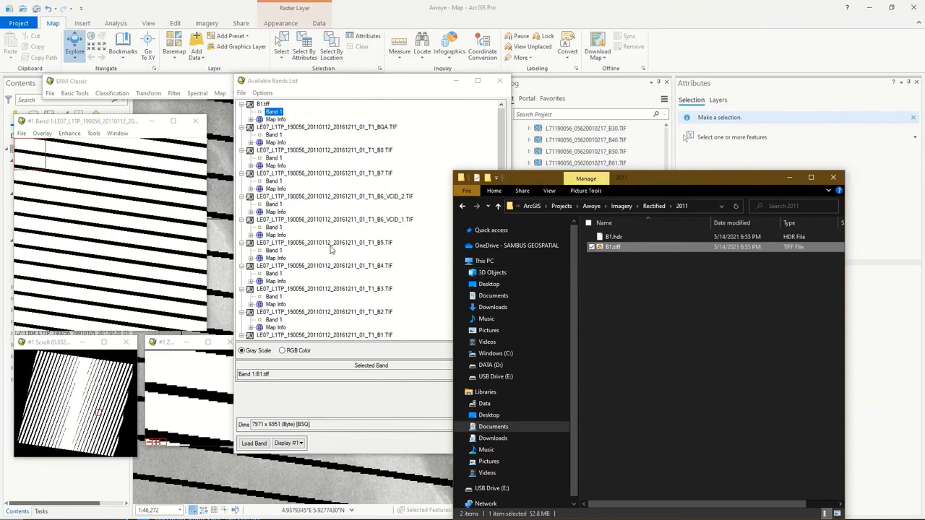
Step: Back in ENVI Classic, load Band 1 of the gap-filled B1.tiff into Display #1 and inspect different parts of the scene
left_click(309, 83)
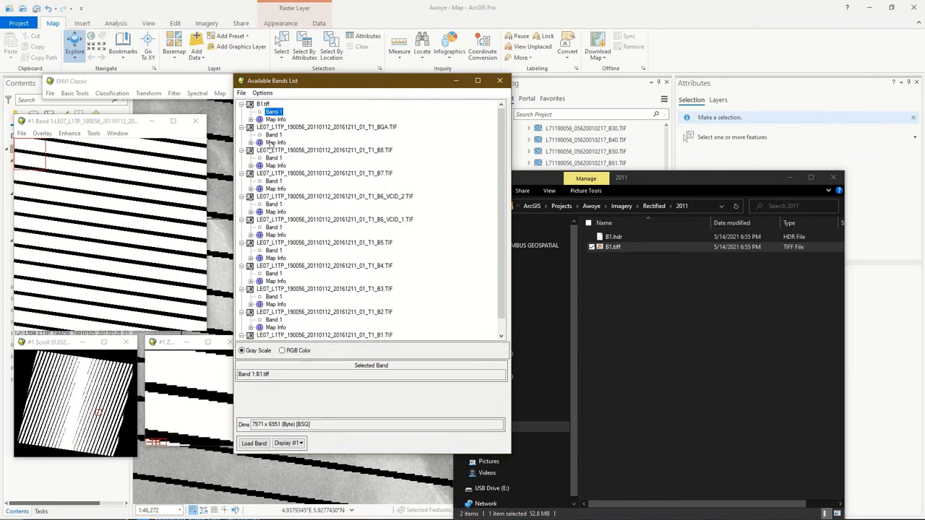
left_click(253, 443)
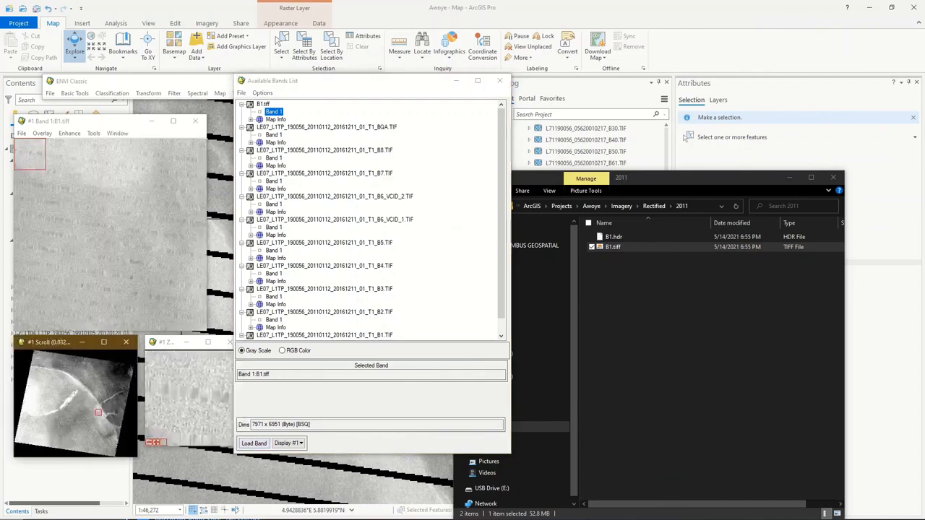
left_click_drag(54, 397, 81, 427)
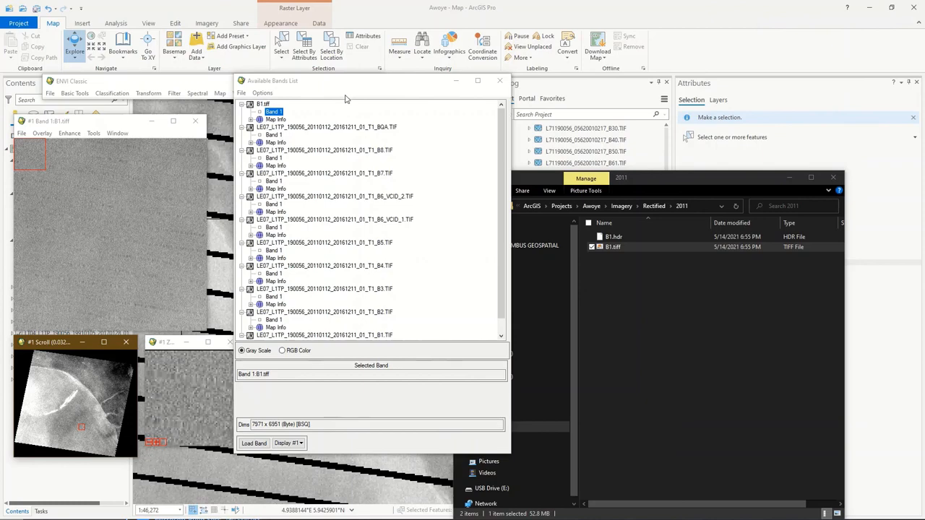
Step: In ArcGIS Pro, collapse the expanded 2011, 2021 and 2001 imagery folders and refresh the Awoye folder connection
mouse_move(591, 6)
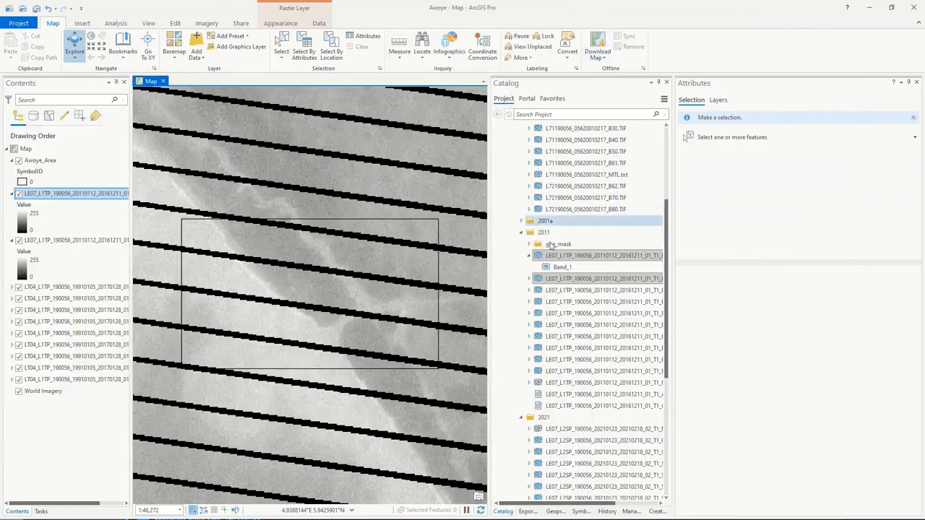
left_click(520, 232)
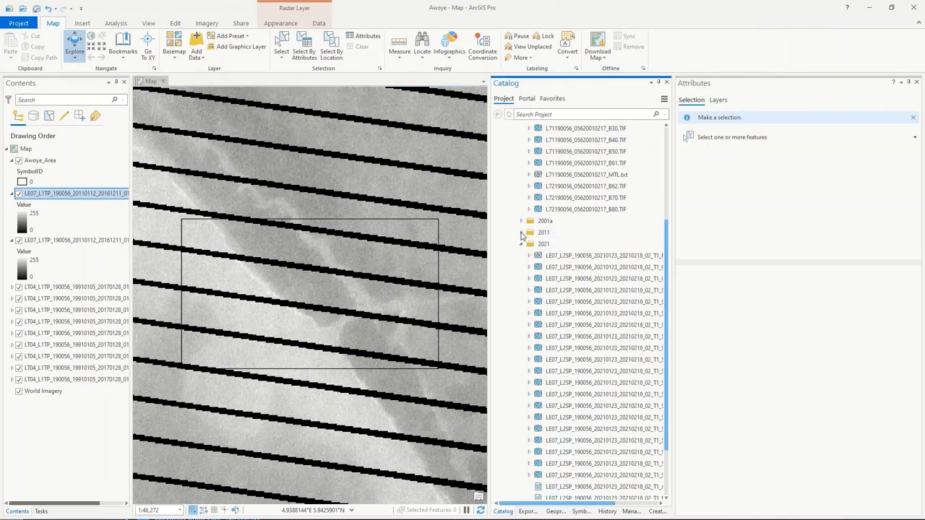
left_click(521, 245)
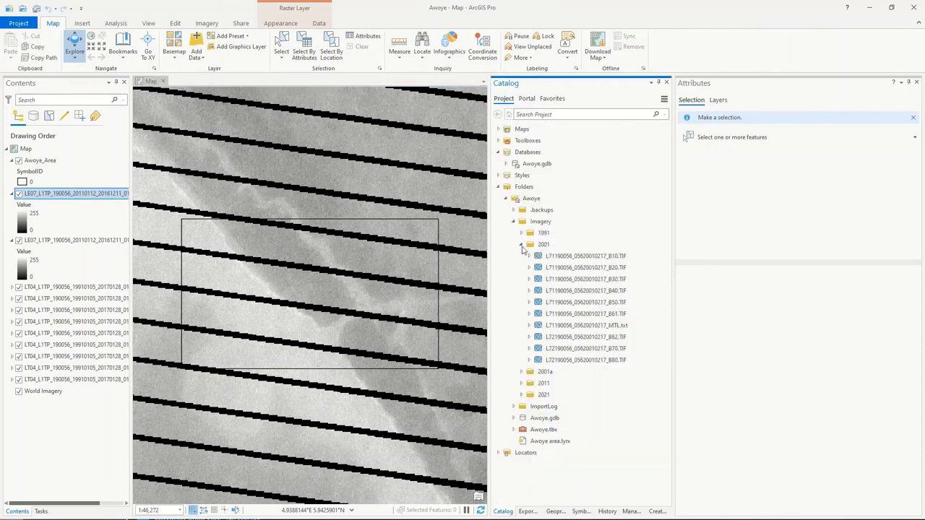
left_click(522, 246)
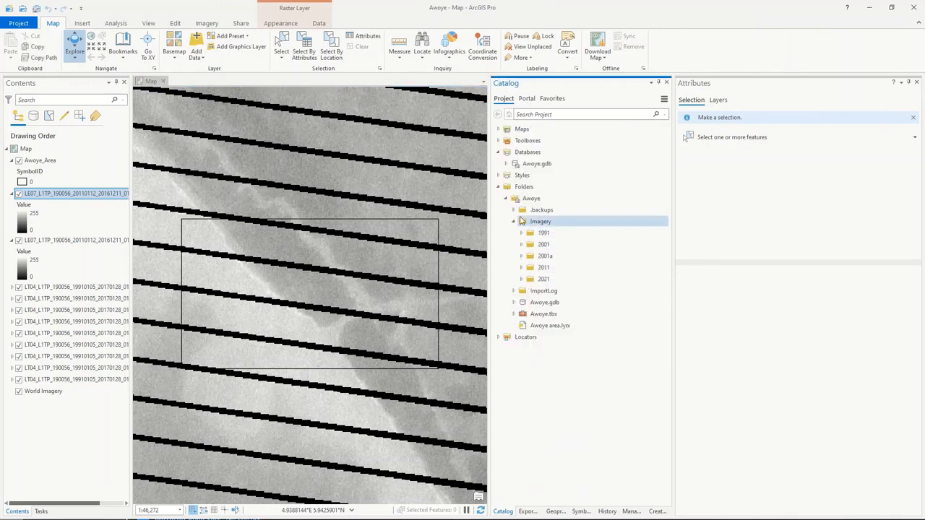
right_click(537, 201)
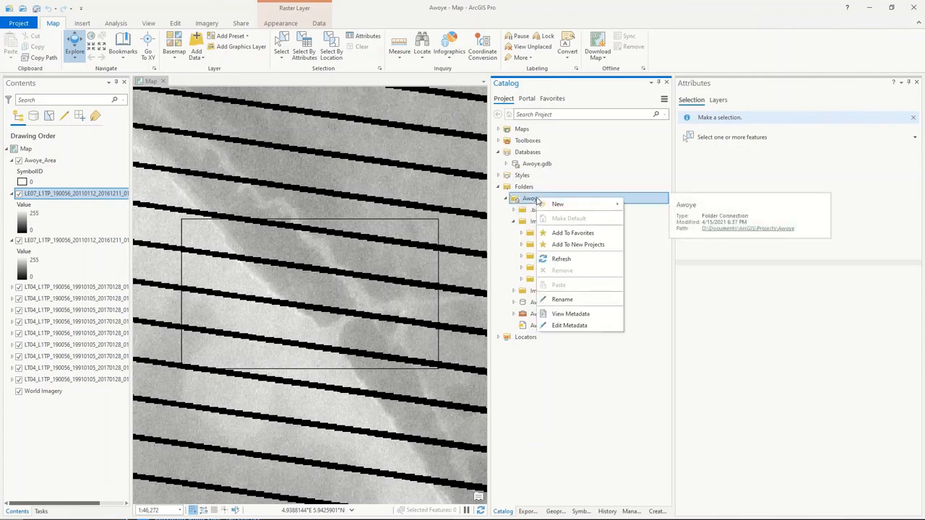
left_click(560, 260)
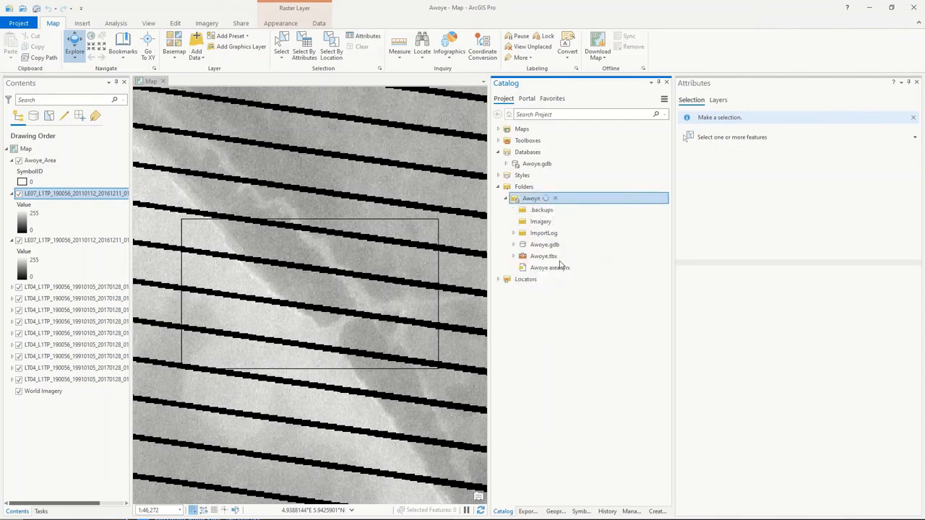
Step: Add the gap-filled B1.tiff from Imagery\Rectified\2011 to the map and inspect it around the Awoye_Area boundary
left_click(513, 221)
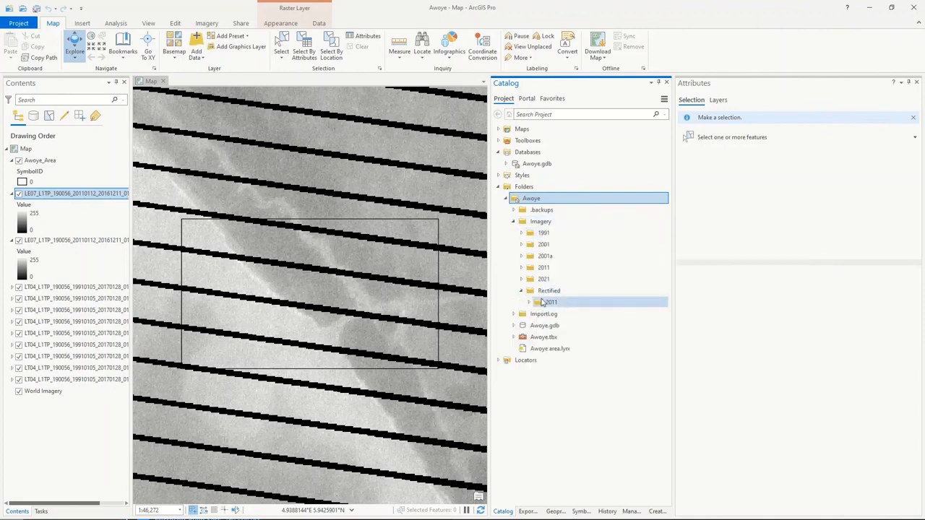
left_click(528, 302)
left_click(556, 315)
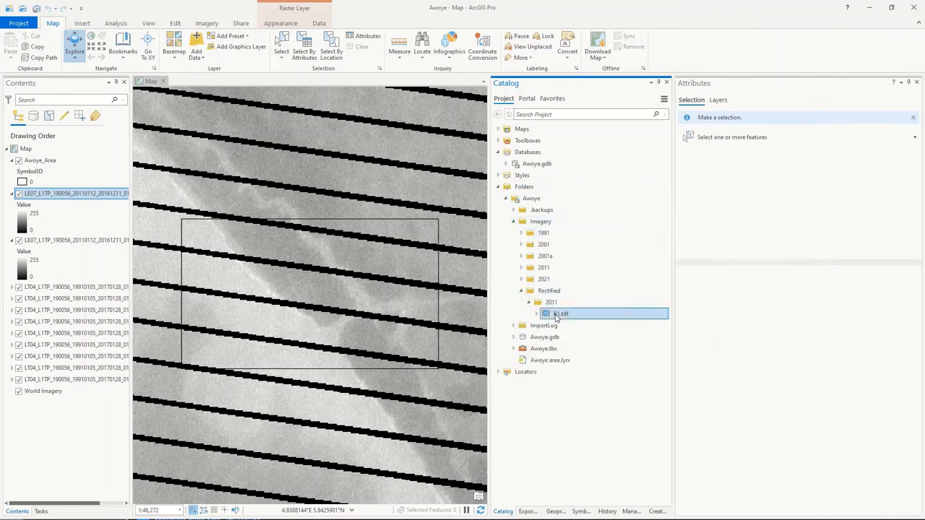
left_click(357, 256)
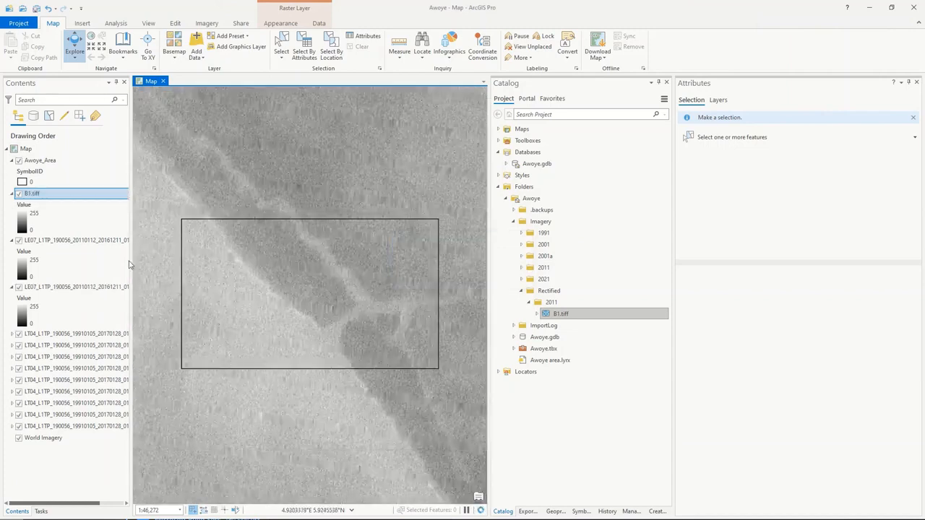
scroll(294, 282, "down", 2)
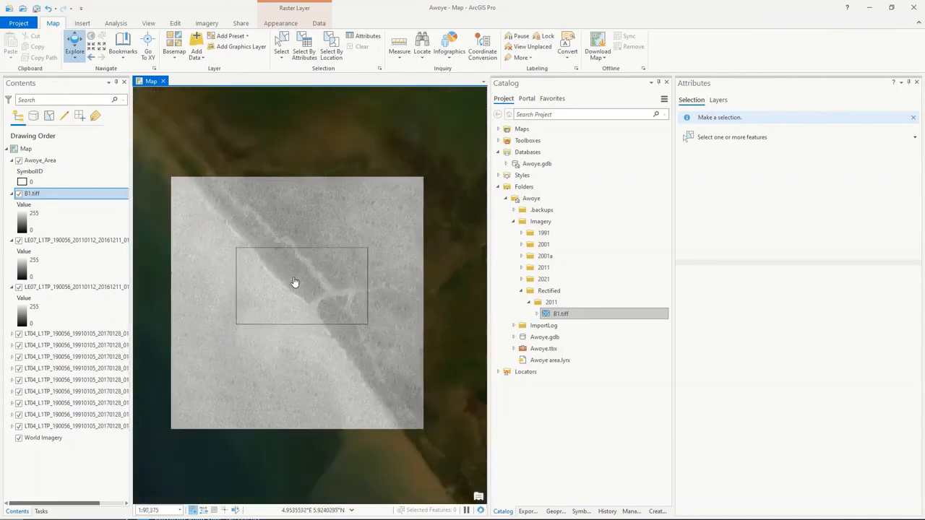
scroll(294, 282, "down", 1)
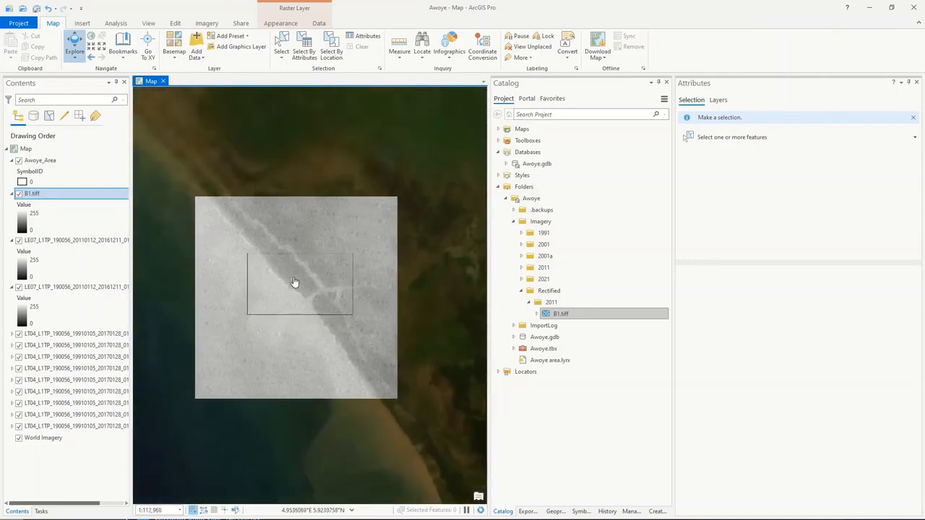